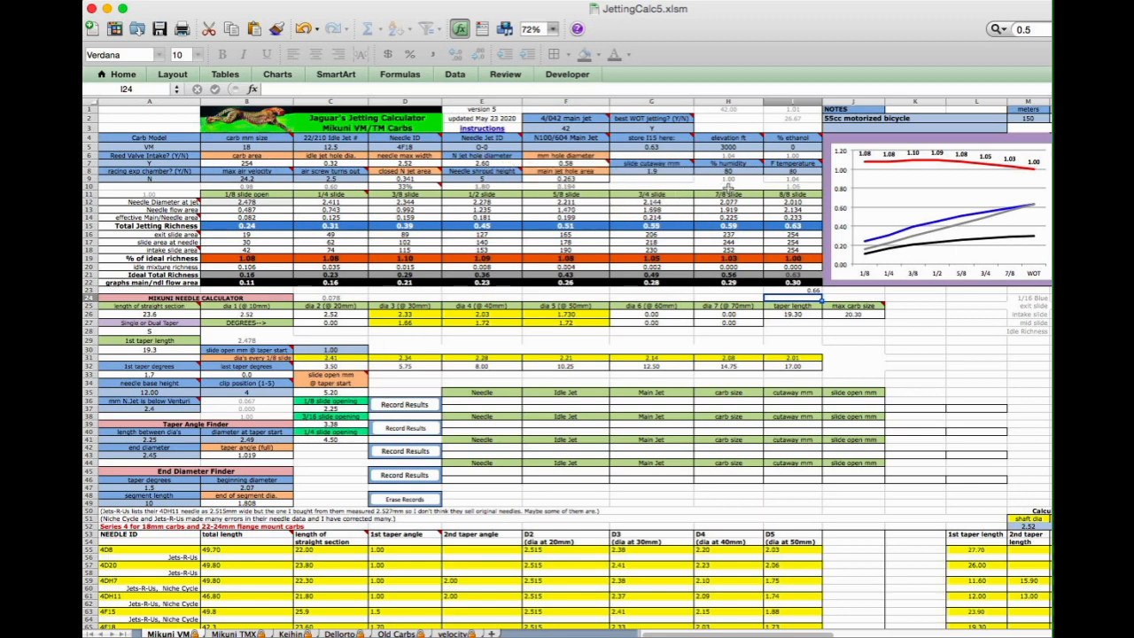
Examine the total richness and ideal richness curves in the Mikuni VM chart across the throttle openings.
{"action": "mouse_move", "coordinate": [1015, 213]}
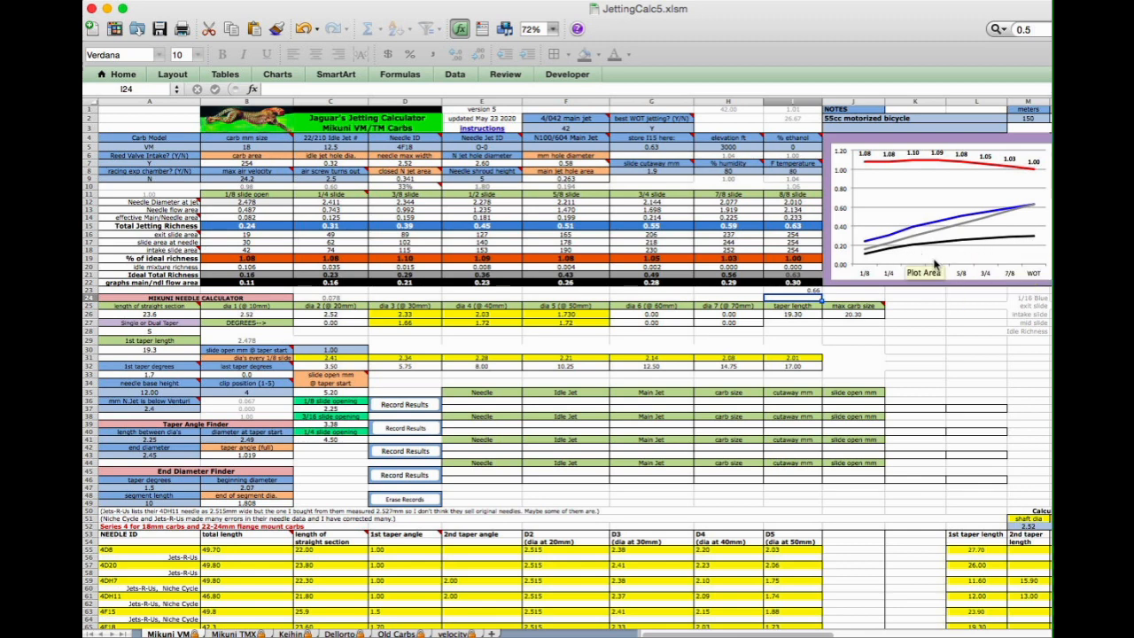
{"action": "mouse_move", "coordinate": [915, 254]}
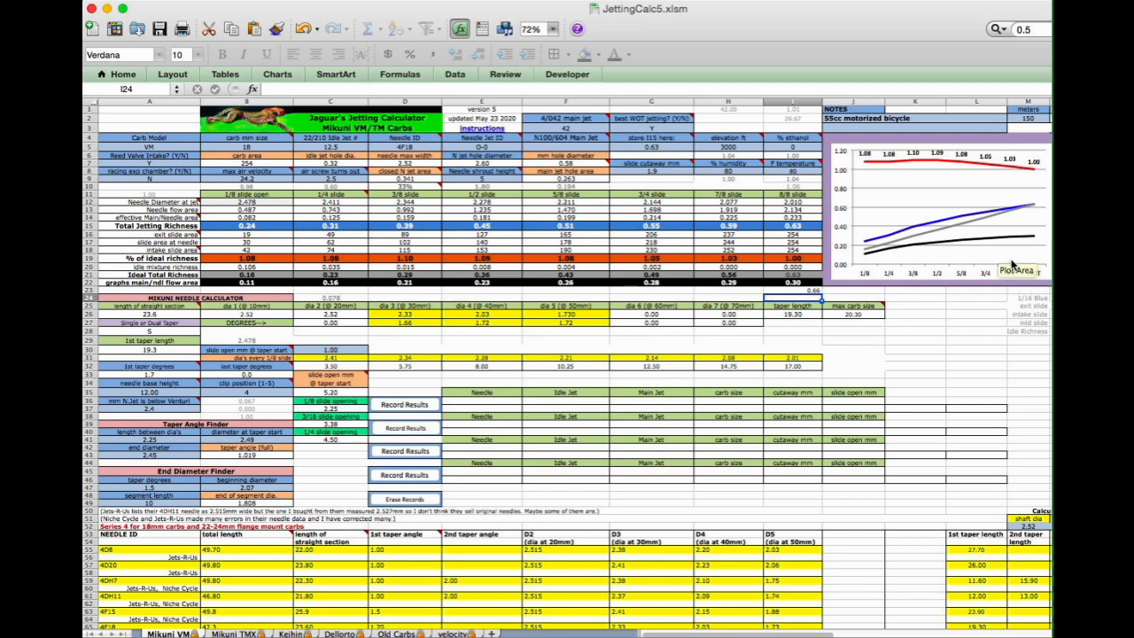
{"action": "mouse_move", "coordinate": [1009, 239]}
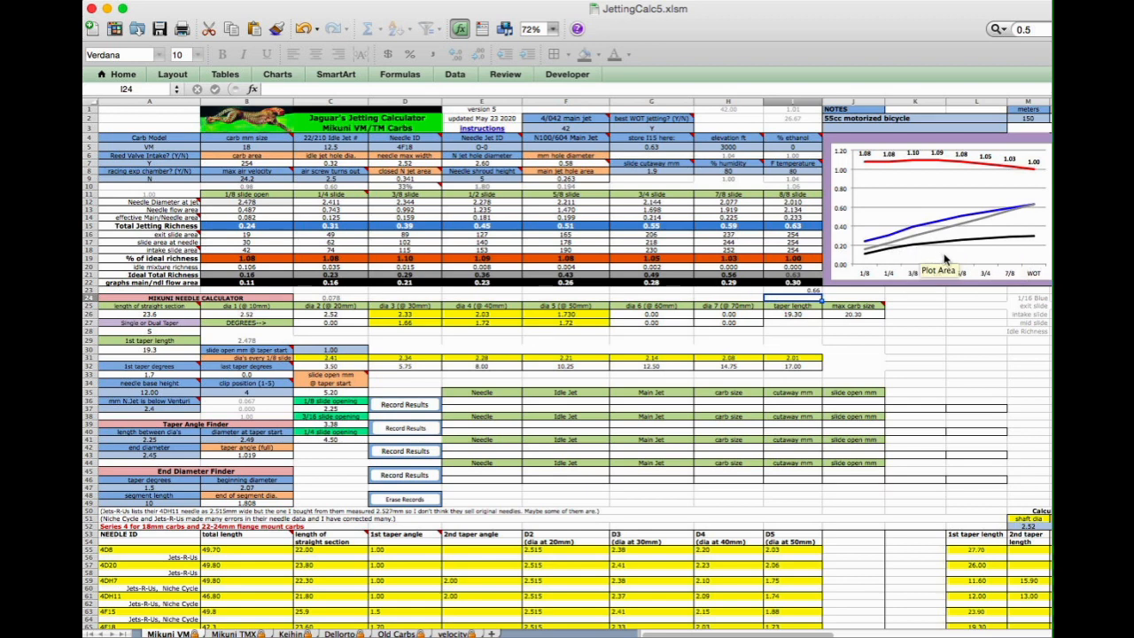
{"action": "mouse_move", "coordinate": [882, 251]}
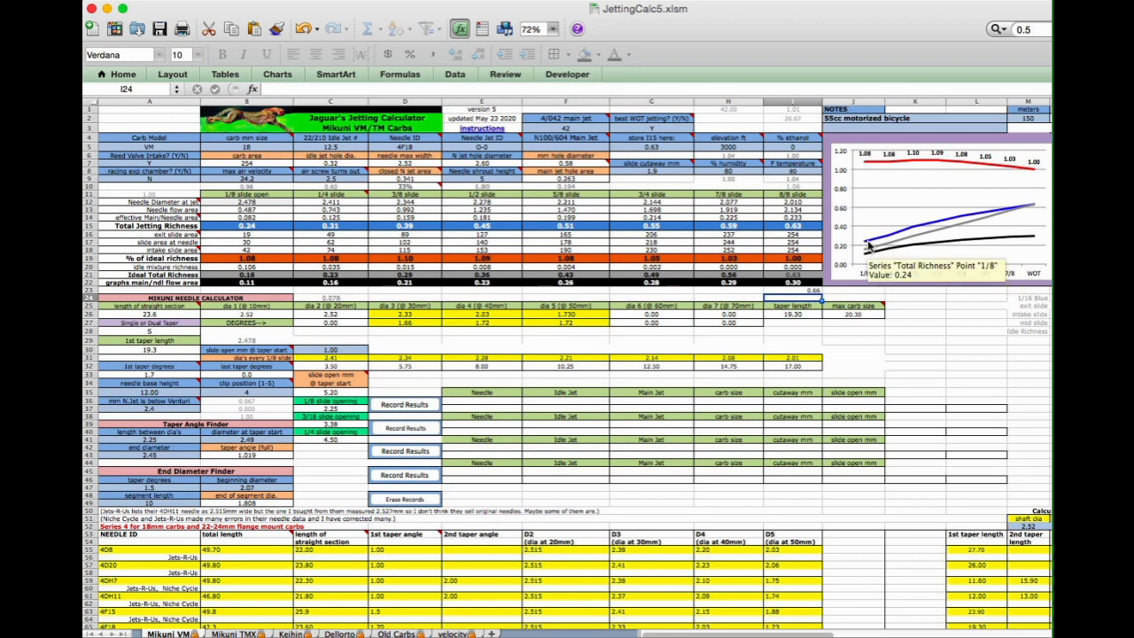
{"action": "mouse_move", "coordinate": [968, 223]}
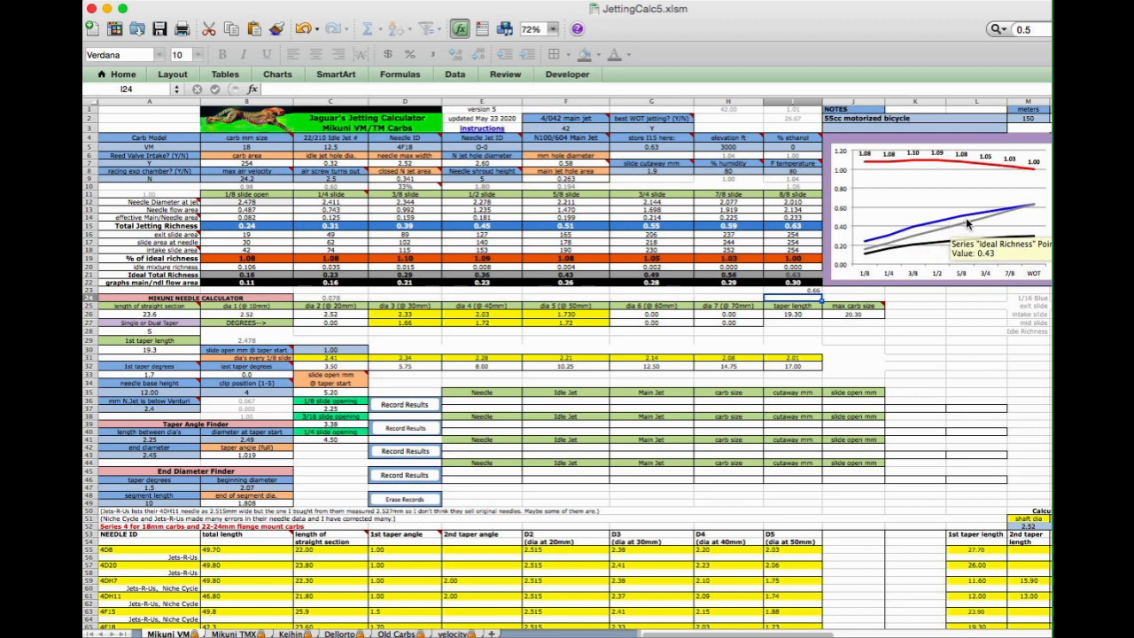
{"action": "mouse_move", "coordinate": [1014, 214]}
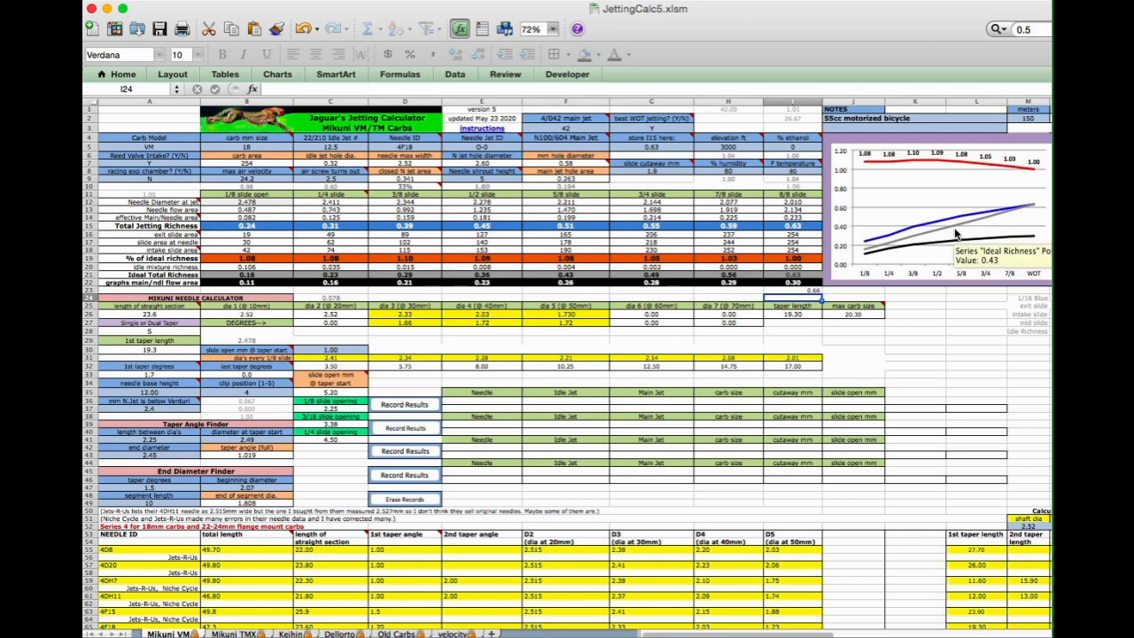
Set the Needle ID of the Mikuni VM carburetor to 4DH11.
{"action": "left_click", "coordinate": [422, 147]}
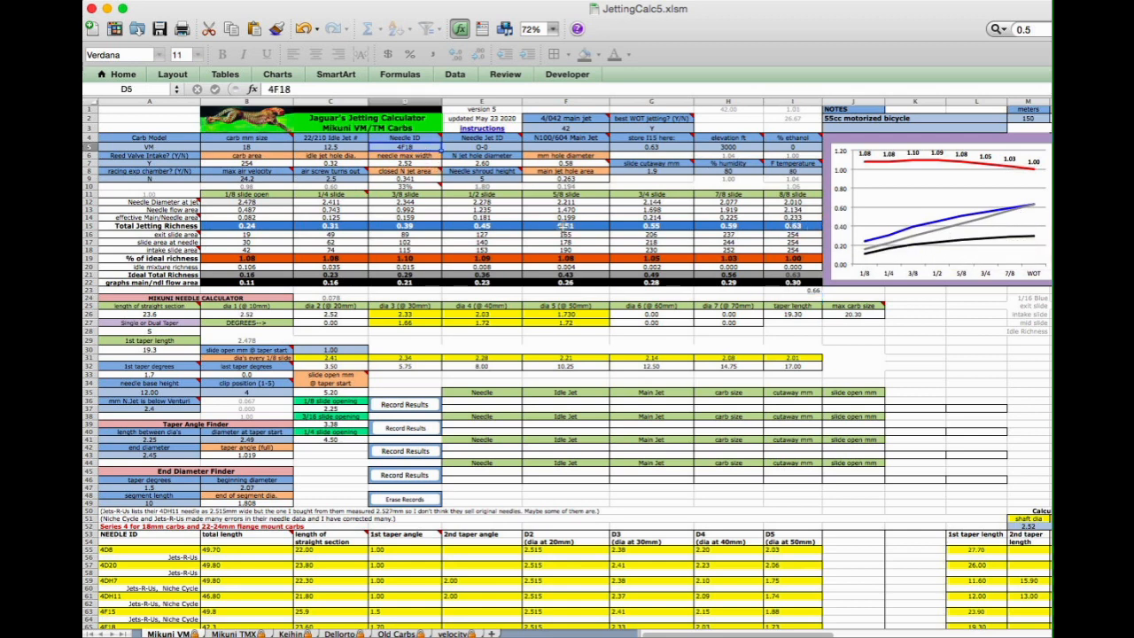
{"action": "type", "text": "4DH"}
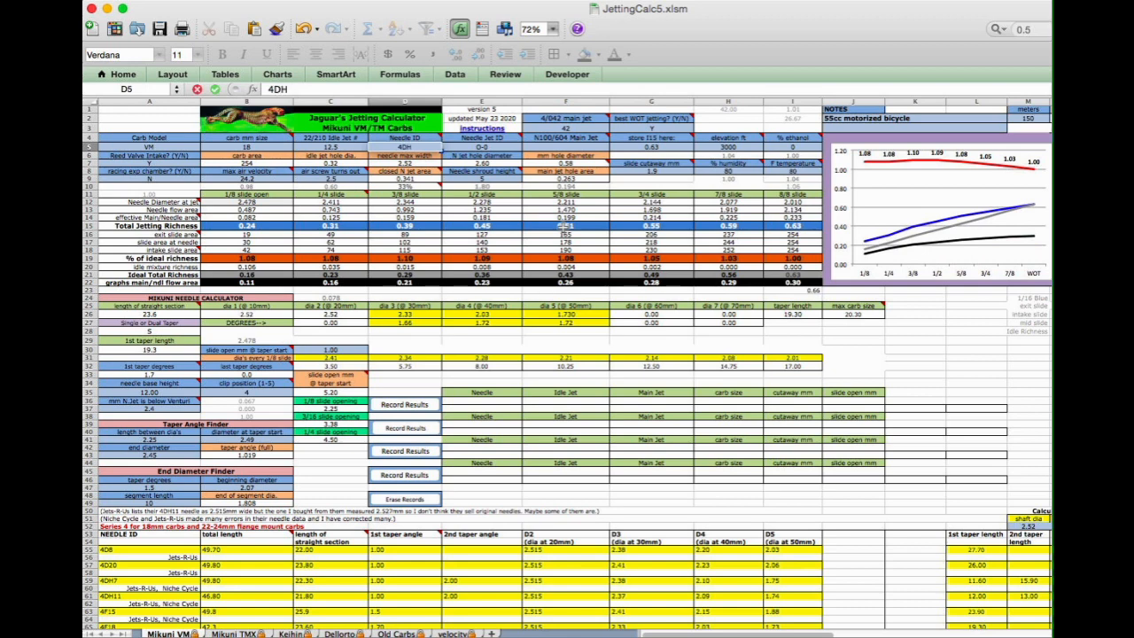
{"action": "type", "text": "11"}
{"action": "key", "text": "Return"}
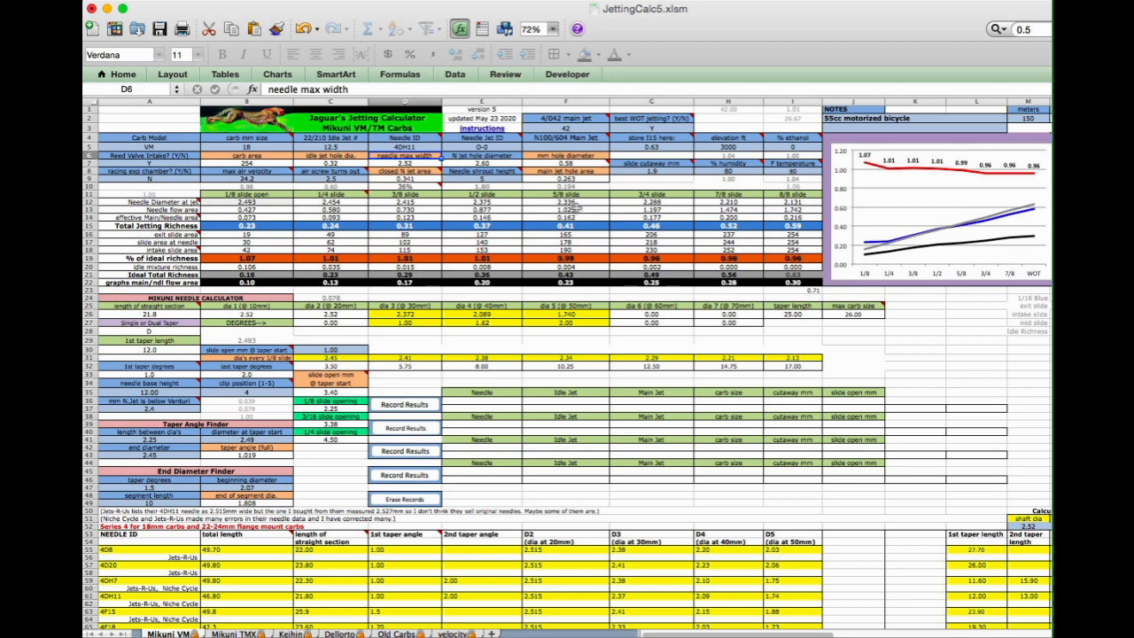
Set the 4/042 main jet to 45 and the 22/210 idle jet to 10, and check the richness chart.
{"action": "left_click", "coordinate": [581, 127]}
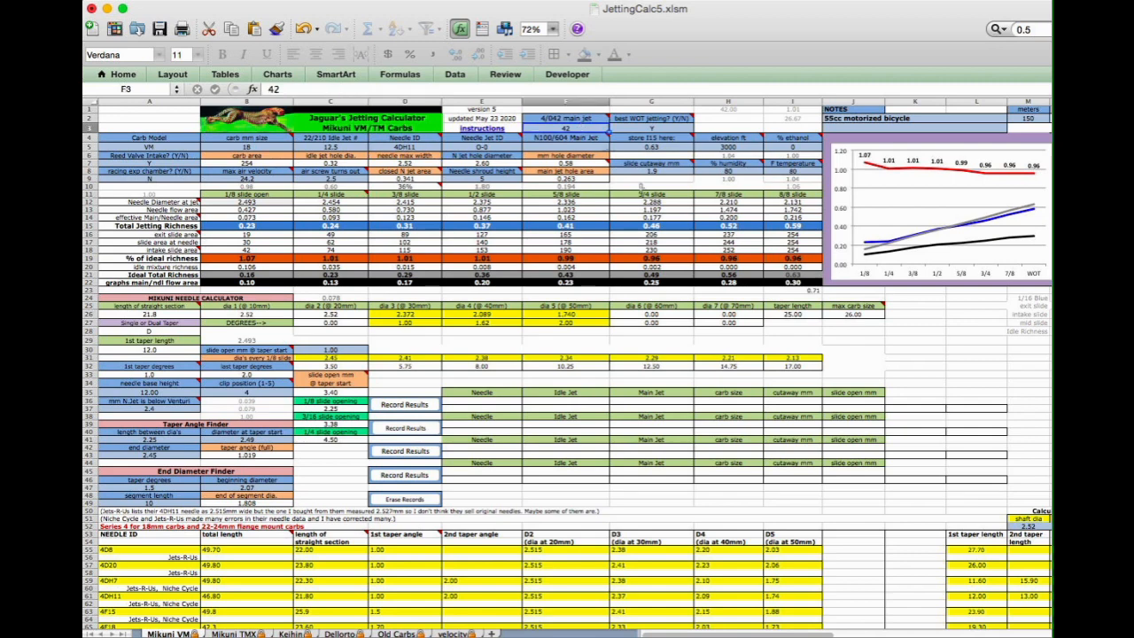
{"action": "type", "text": "45"}
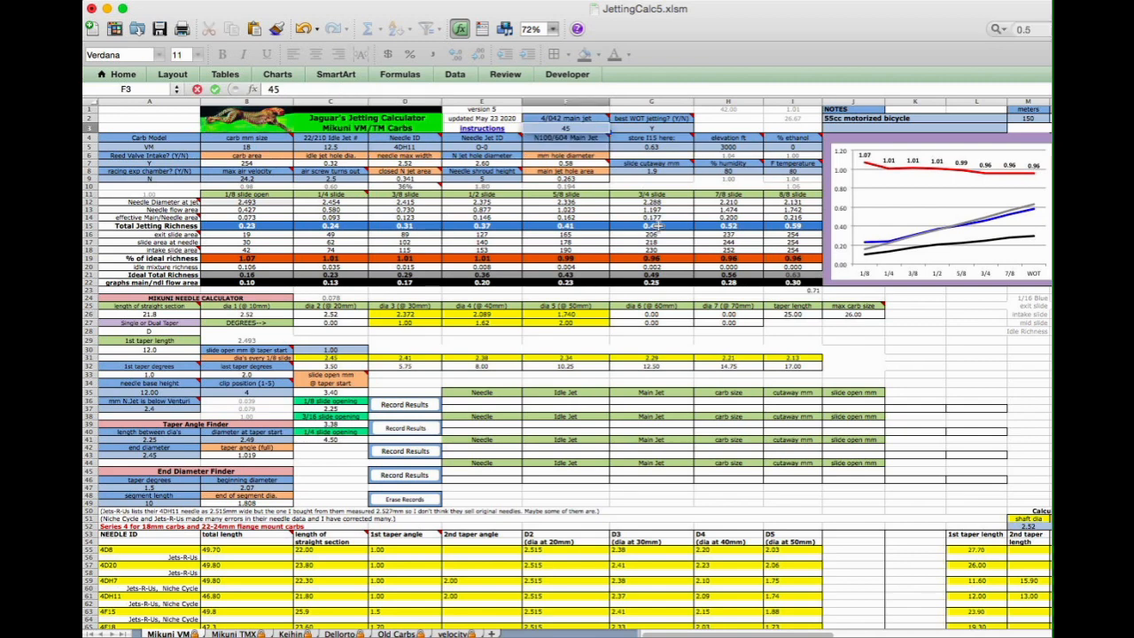
{"action": "key", "text": "Return"}
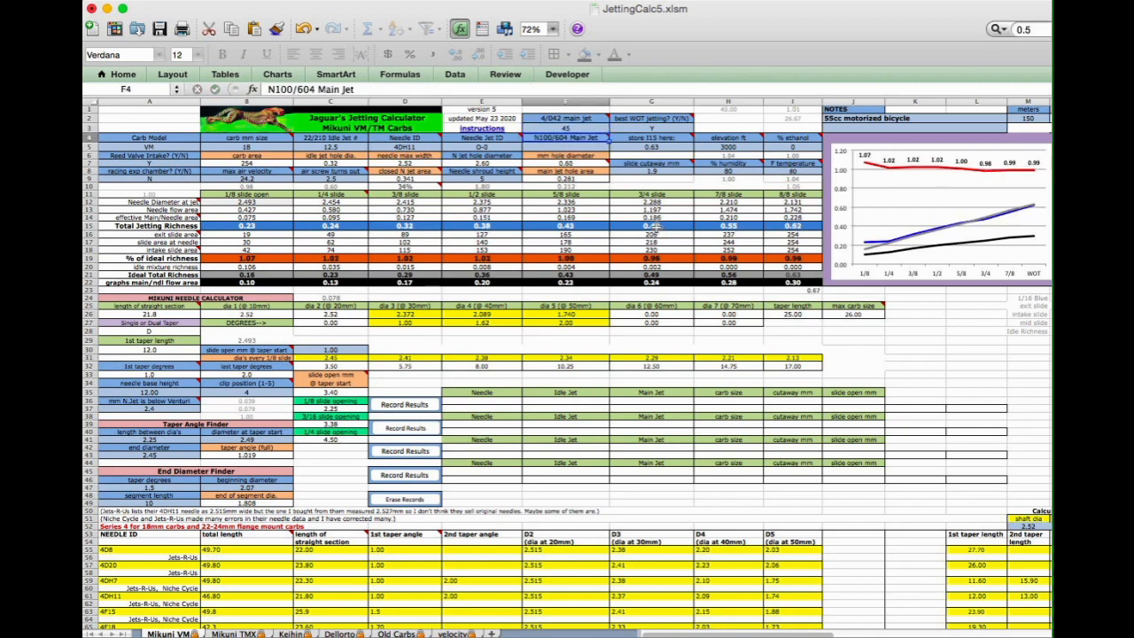
{"action": "left_click", "coordinate": [341, 146]}
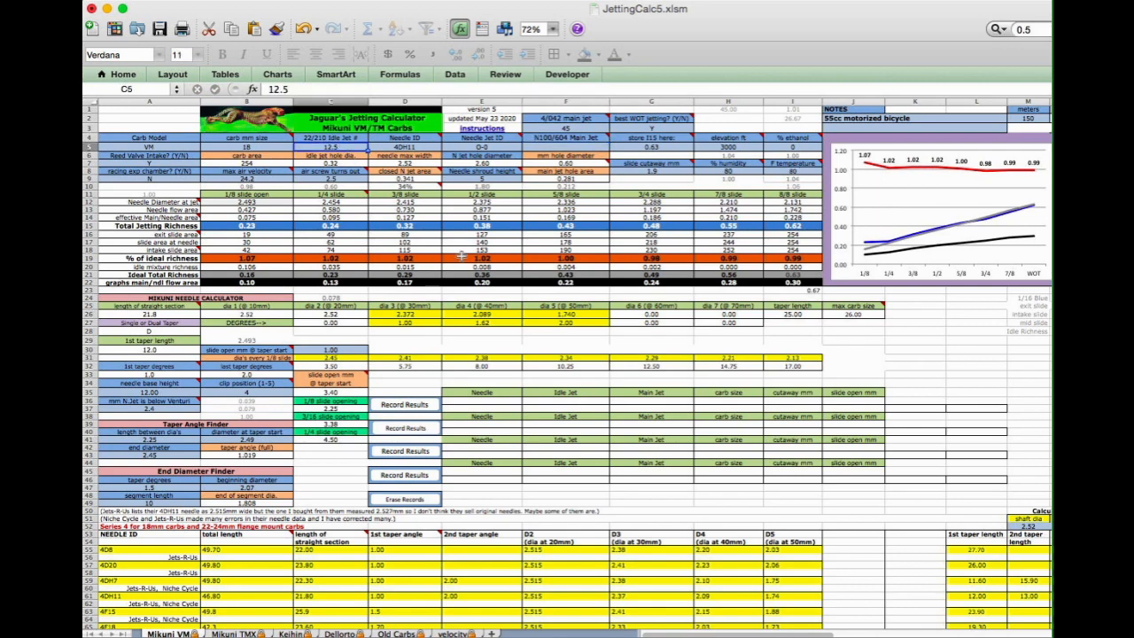
{"action": "type", "text": "10"}
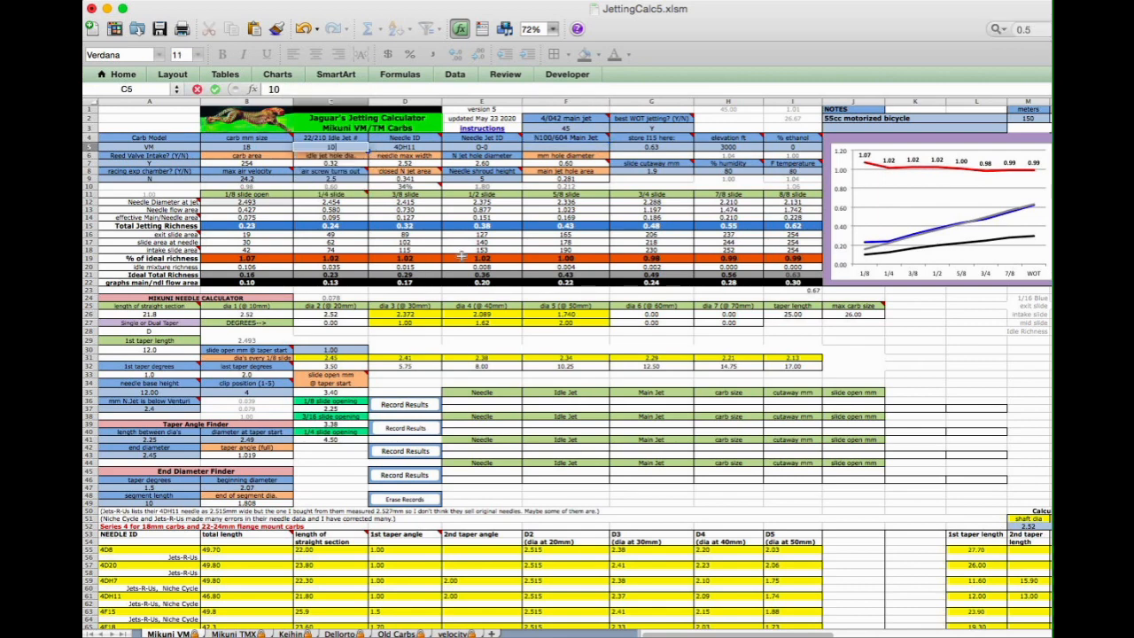
{"action": "key", "text": "Return"}
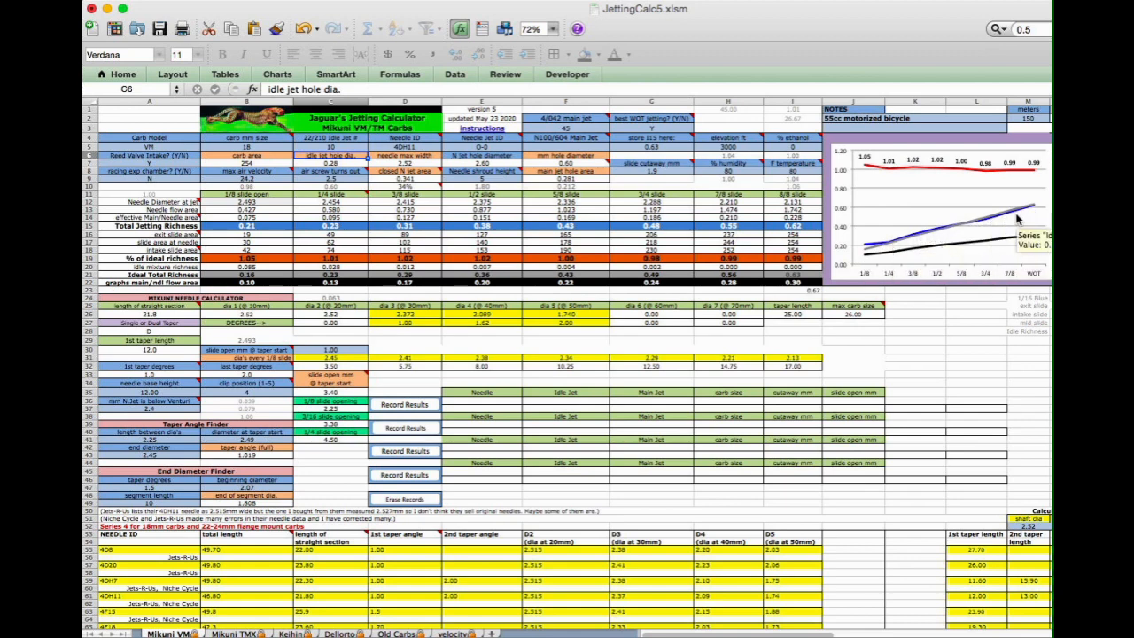
{"action": "mouse_move", "coordinate": [1008, 171]}
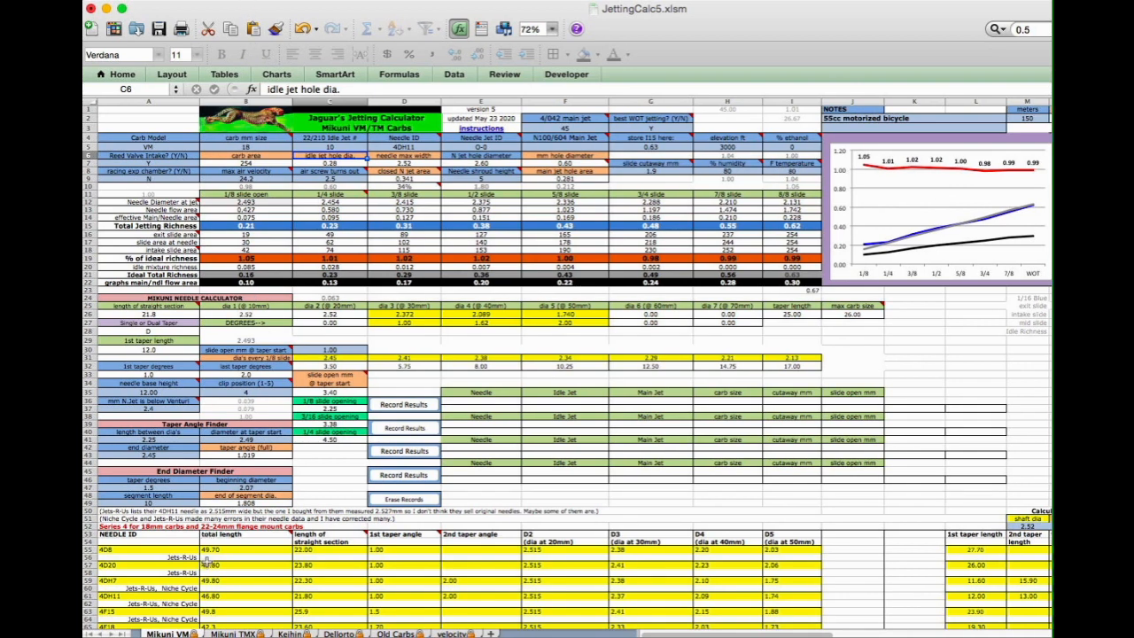
Switch to the Keihin sheet and look over its richness chart, the chart legend and the reference tables.
{"action": "left_click", "coordinate": [121, 8]}
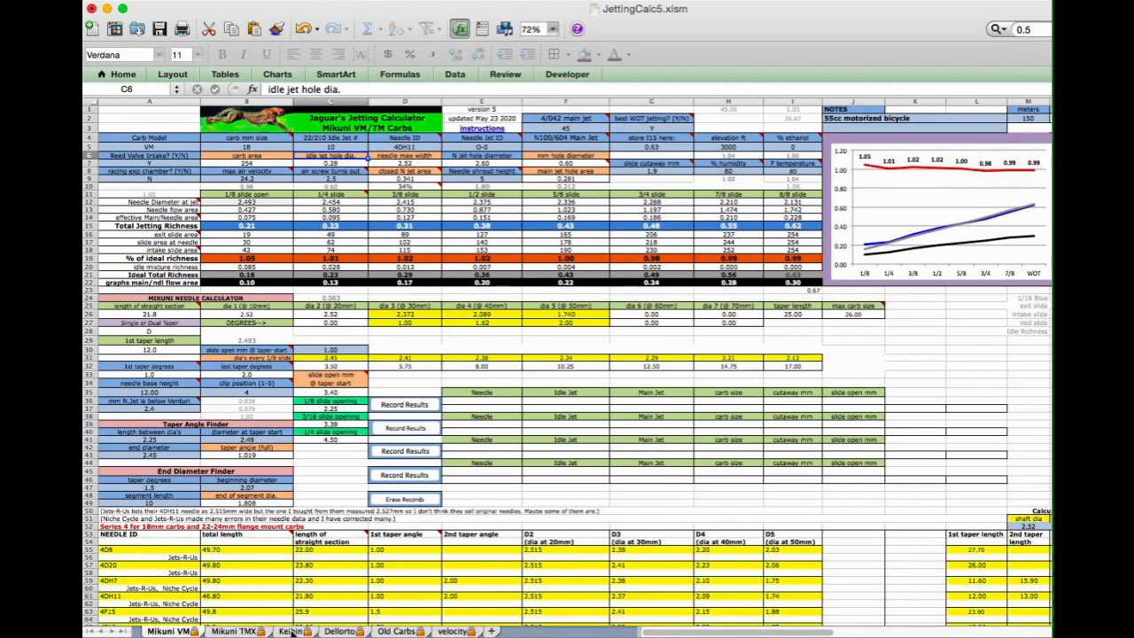
{"action": "left_click", "coordinate": [292, 630]}
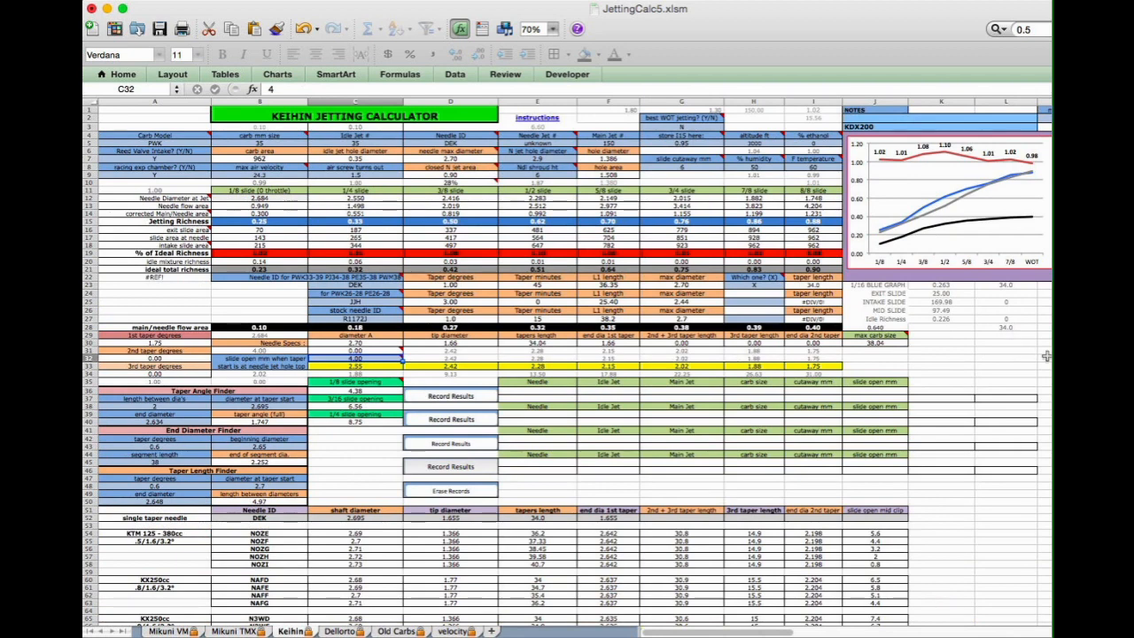
{"action": "mouse_move", "coordinate": [921, 219]}
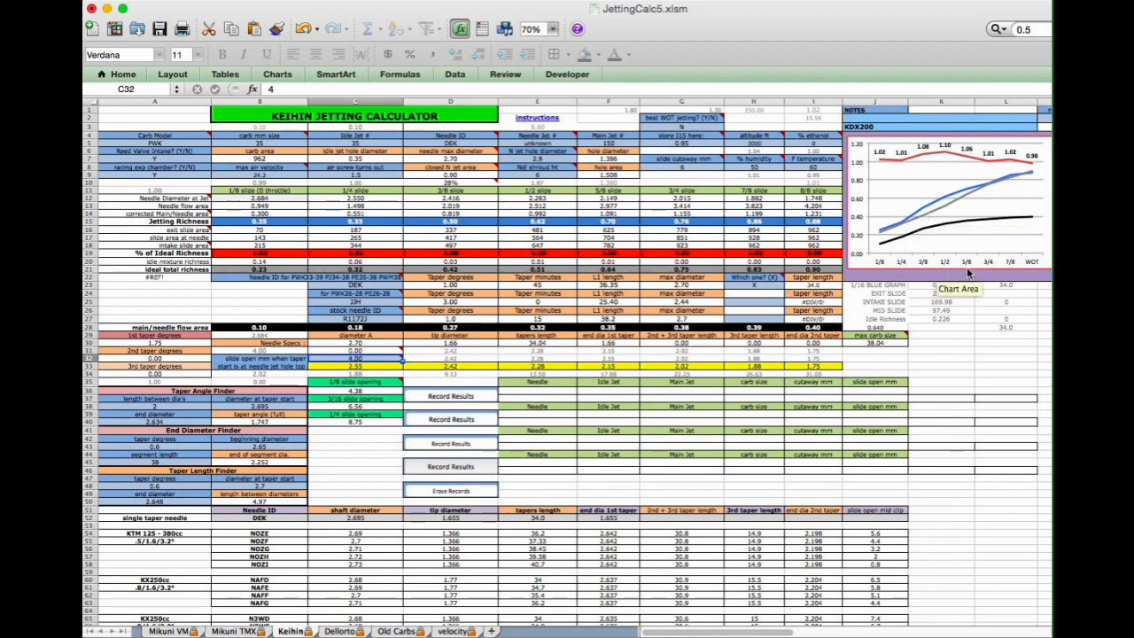
{"action": "mouse_move", "coordinate": [979, 197]}
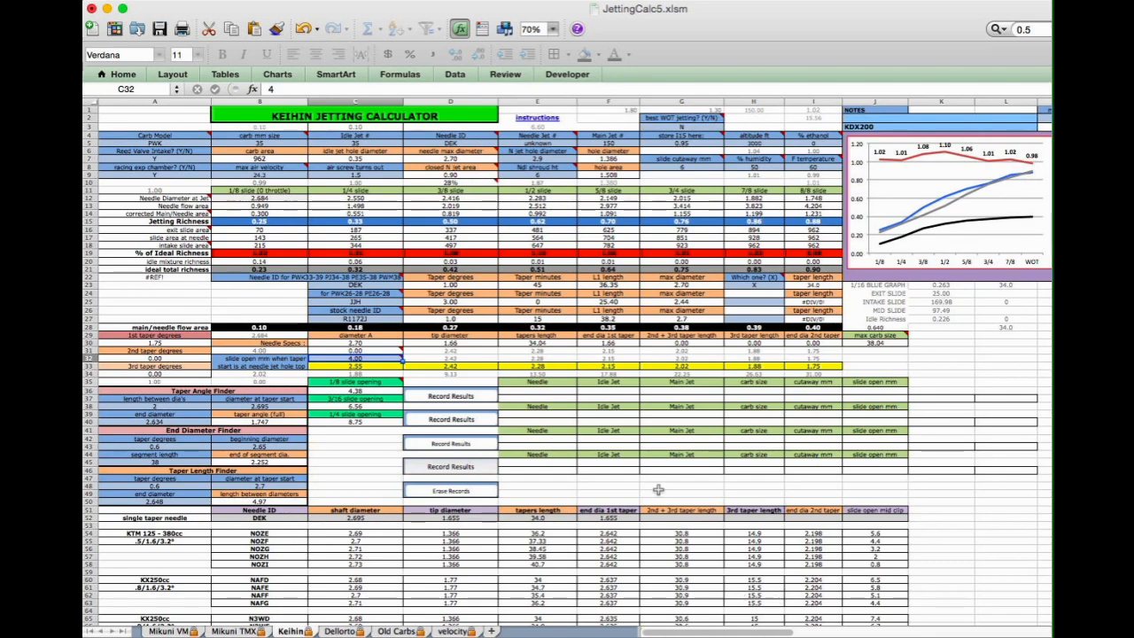
{"action": "left_click_drag", "start_coordinate": [725, 632], "coordinate": [809, 631]}
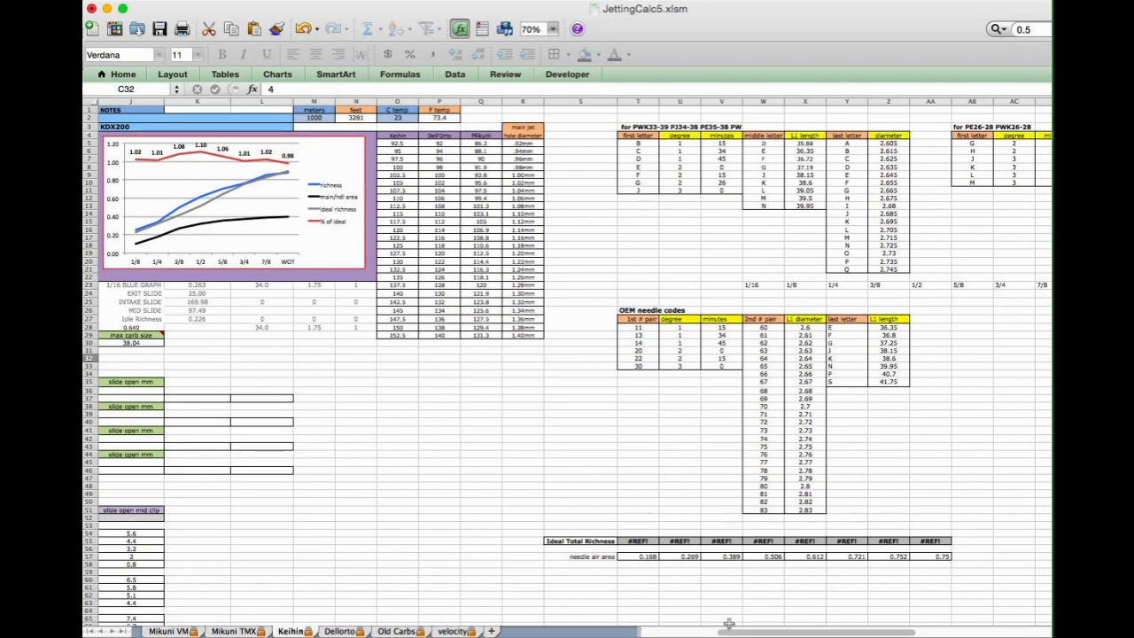
{"action": "scroll", "coordinate": [735, 633], "scroll_direction": "left", "scroll_amount": 10}
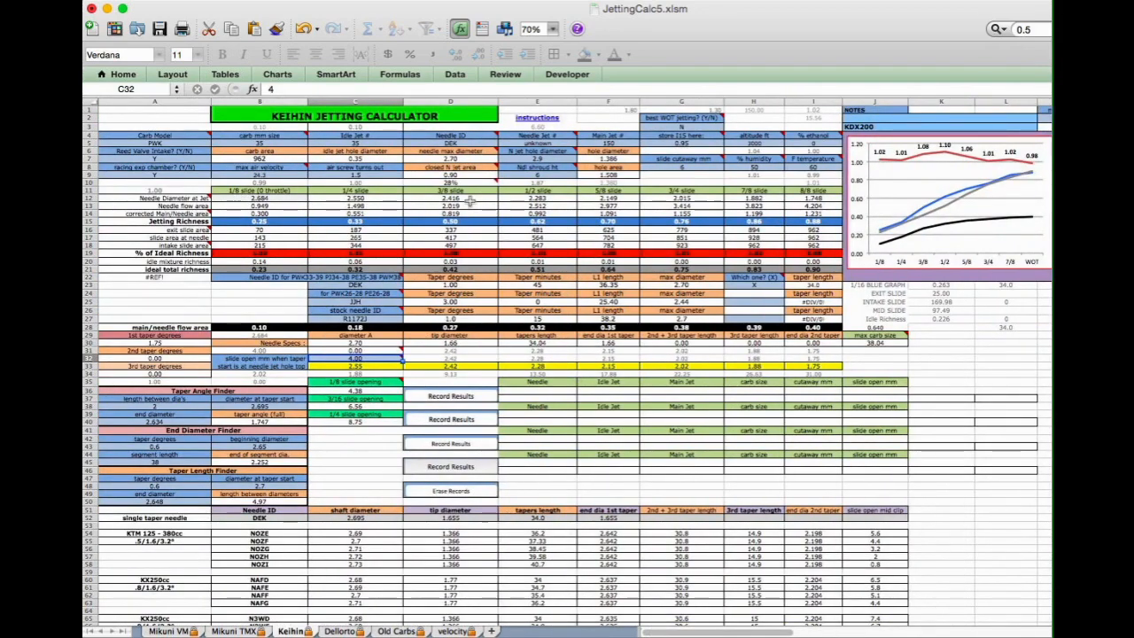
Set the slide opening where the needle taper starts at the jet hole top (C32) to 6 mm and check the red graph.
{"action": "mouse_move", "coordinate": [473, 183]}
{"action": "mouse_move", "coordinate": [387, 358]}
{"action": "type", "text": "6"}
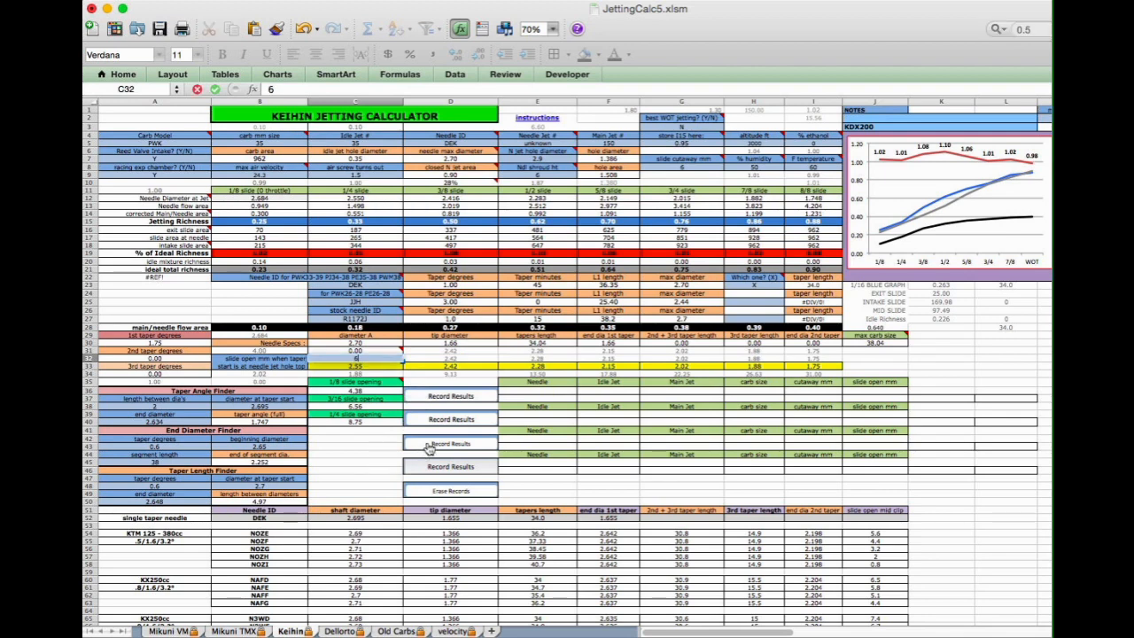
{"action": "key", "text": "Return"}
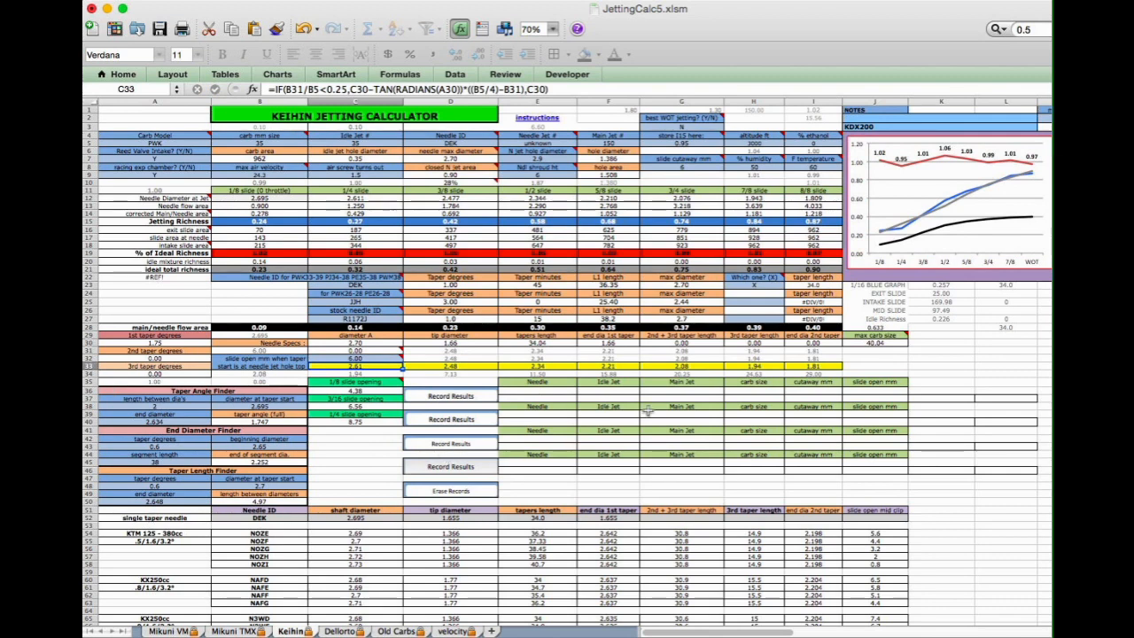
{"action": "mouse_move", "coordinate": [885, 166]}
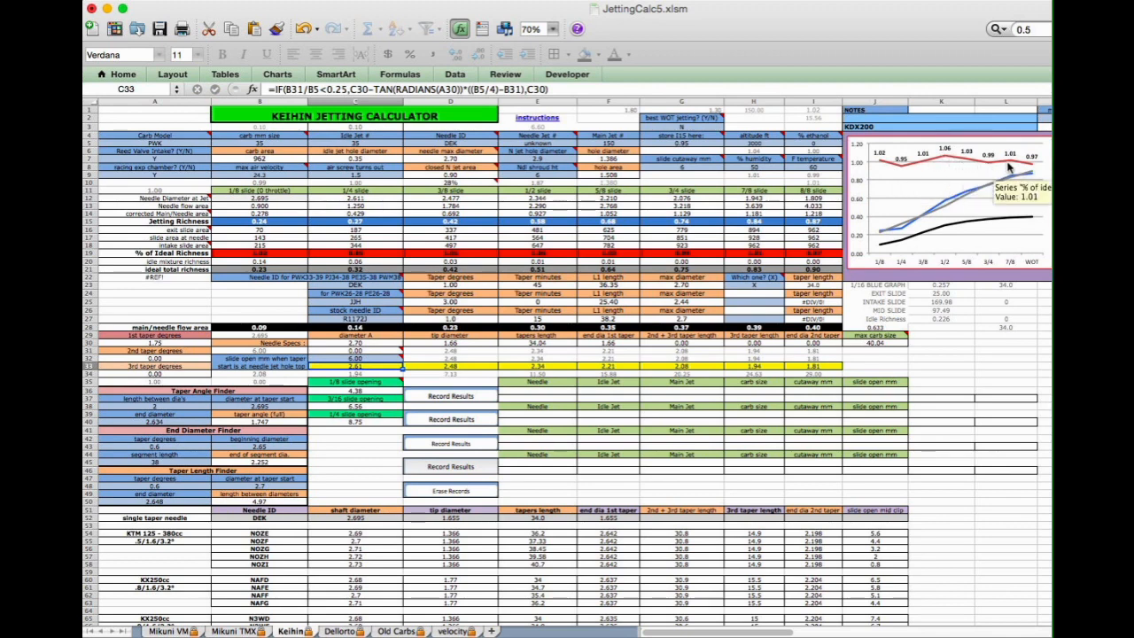
{"action": "mouse_move", "coordinate": [944, 164]}
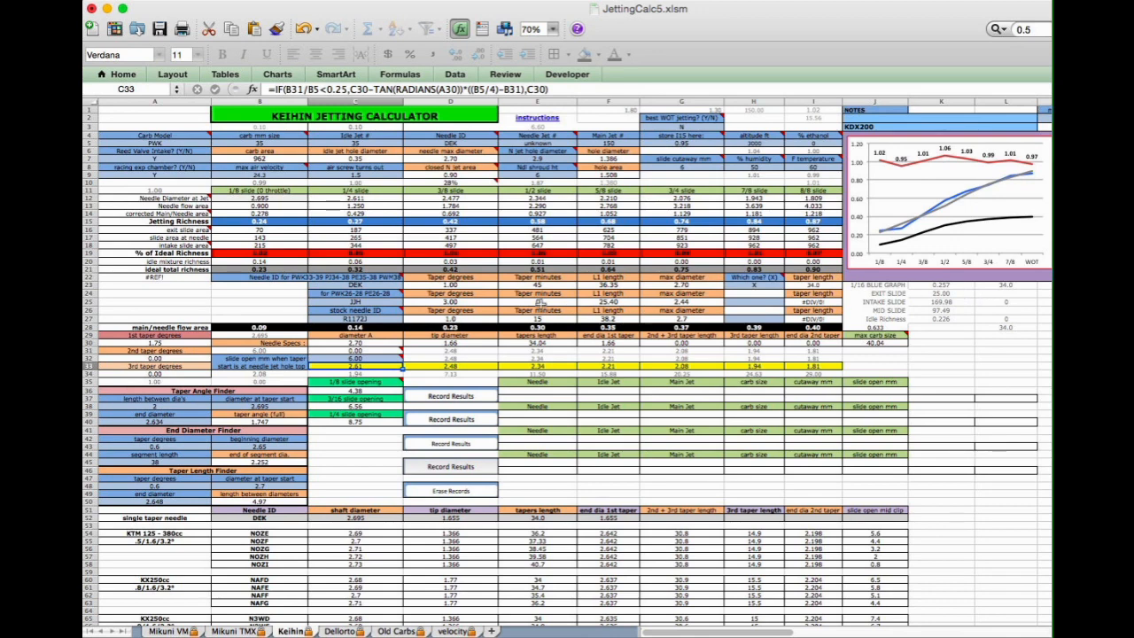
Try a slide opening of 2 mm in C32 and compare the richness curves in the chart.
{"action": "left_click", "coordinate": [381, 358]}
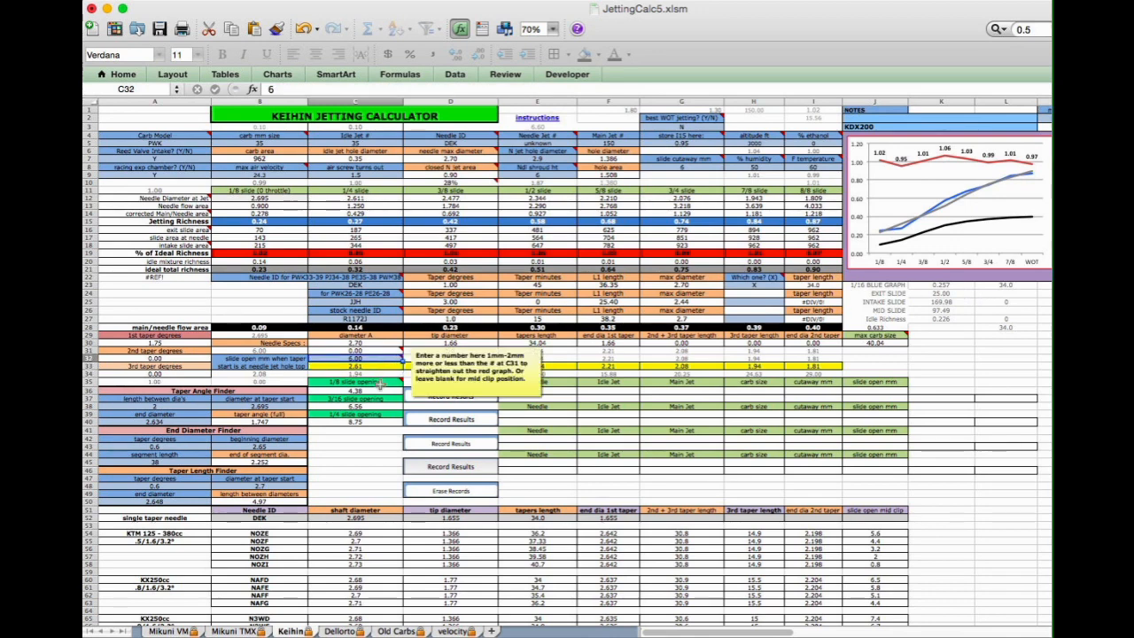
{"action": "type", "text": "2"}
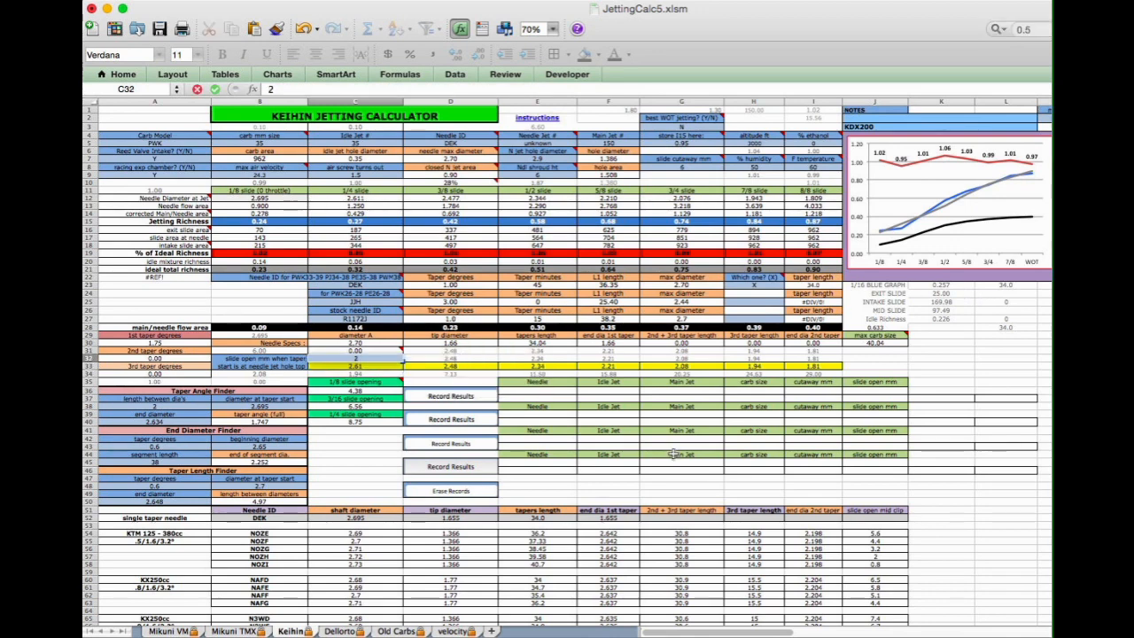
{"action": "key", "text": "Return"}
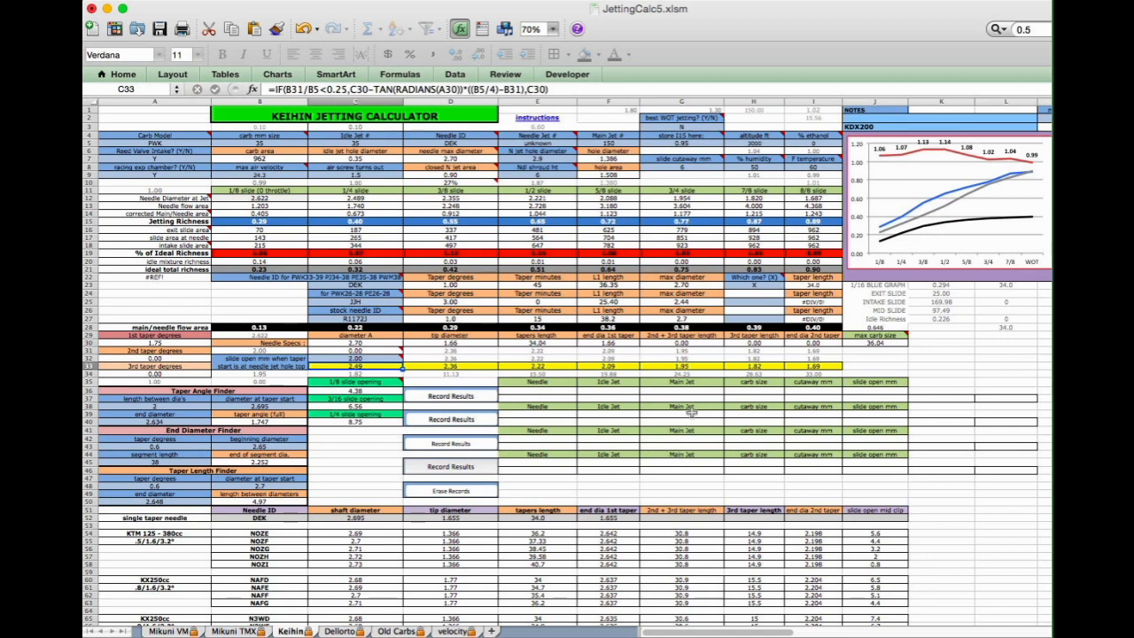
{"action": "mouse_move", "coordinate": [903, 241]}
{"action": "mouse_move", "coordinate": [381, 357]}
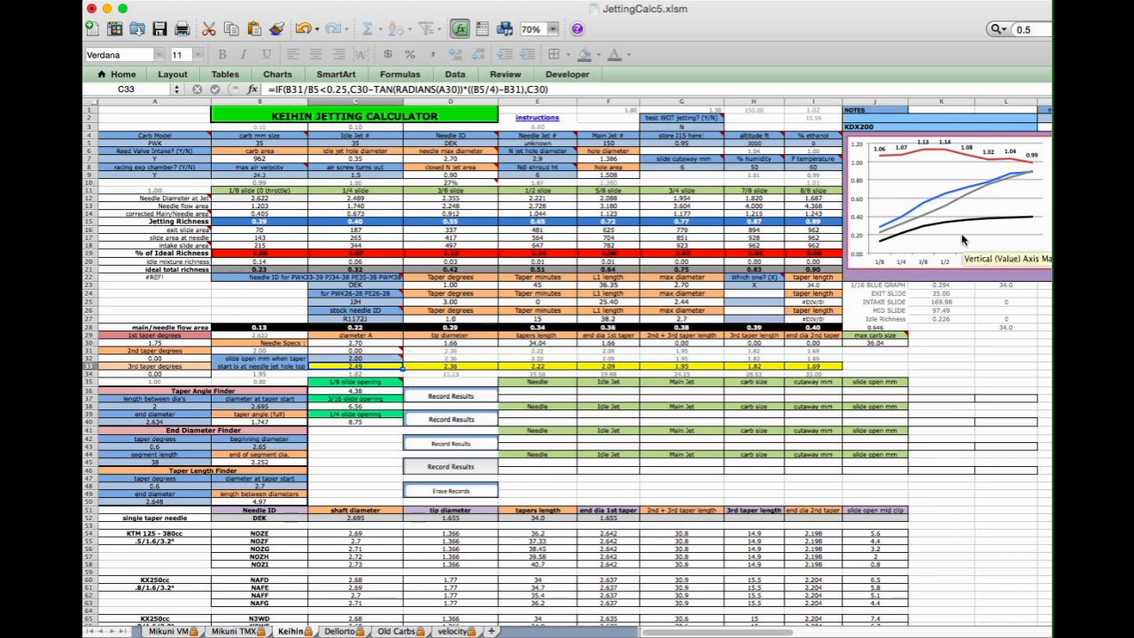
{"action": "mouse_move", "coordinate": [972, 190]}
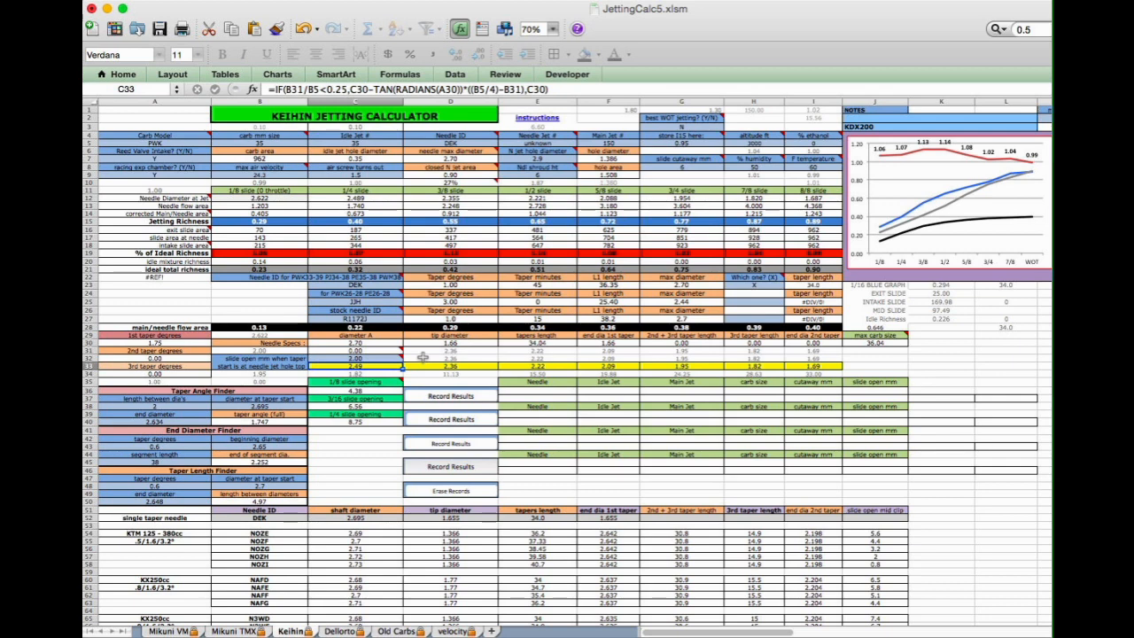
Set the slide opening at taper start in C32 back to 6 mm.
{"action": "left_click", "coordinate": [372, 359]}
{"action": "type", "text": "6"}
{"action": "key", "text": "Return"}
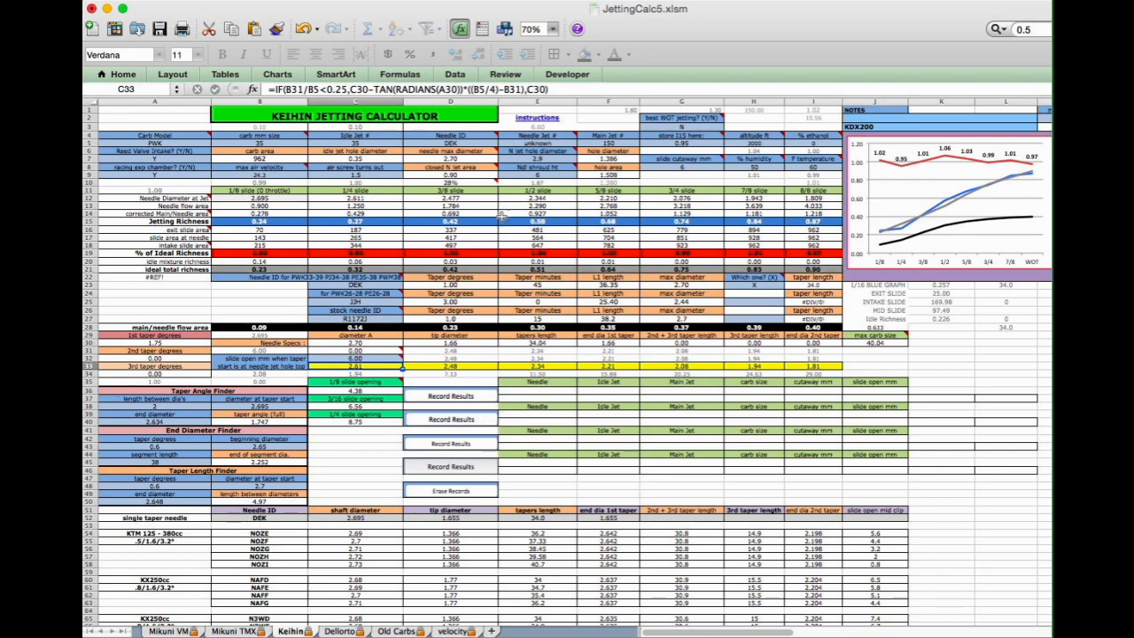
Set the Needle ID of the Keihin PWK carburetor to BEK.
{"action": "left_click", "coordinate": [472, 143]}
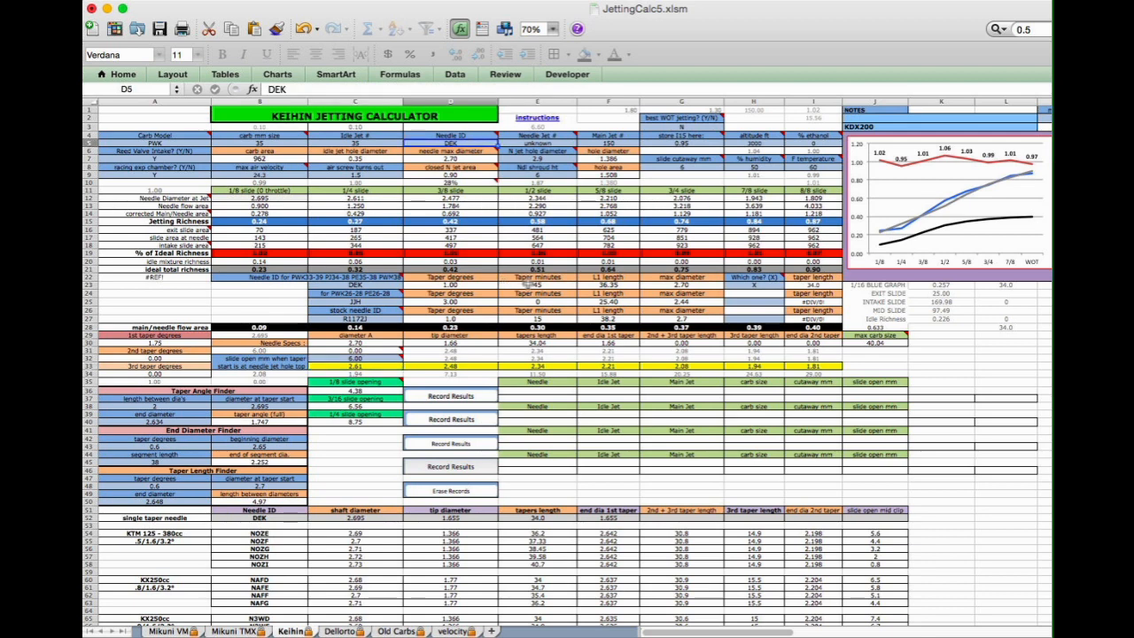
{"action": "type", "text": "BE"}
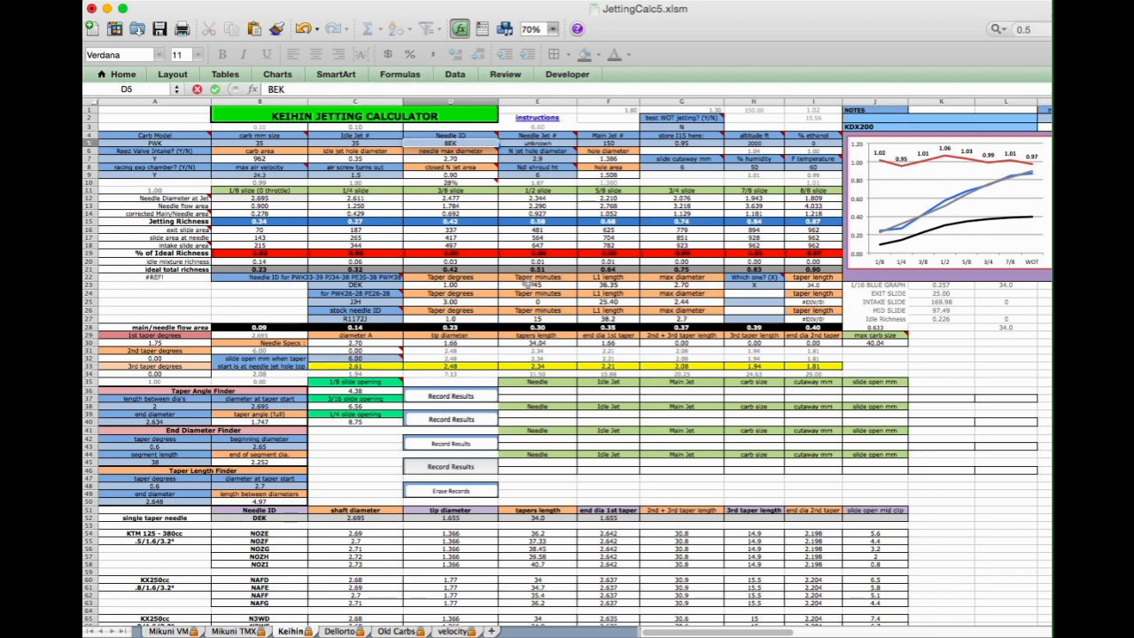
{"action": "type", "text": "K"}
{"action": "key", "text": "Return"}
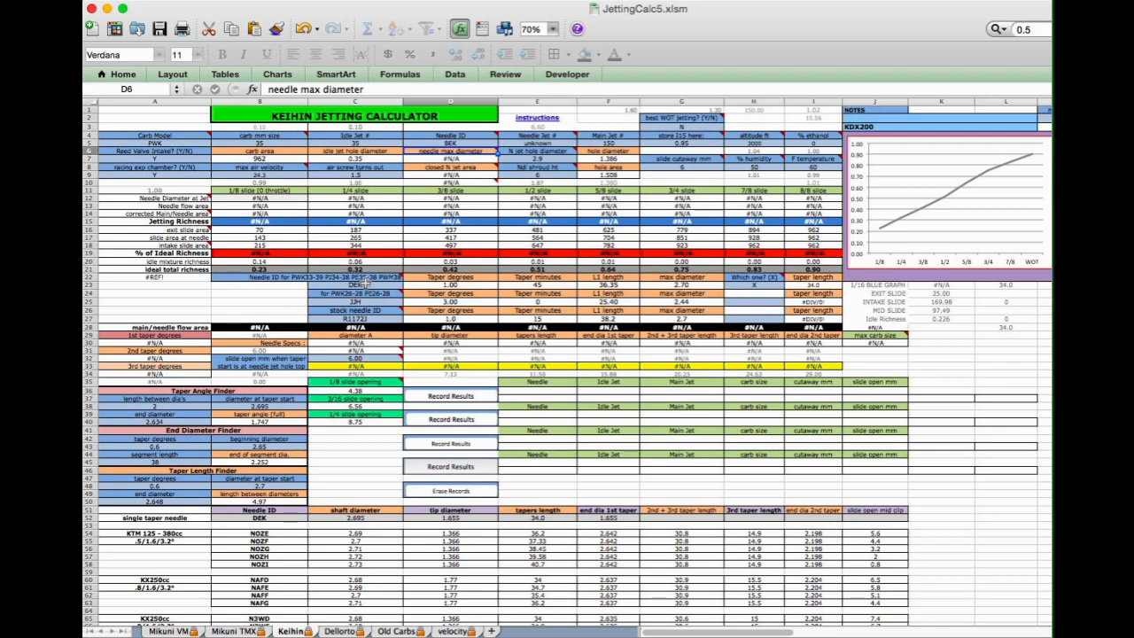
Set the needle ID for the PWK33-39 carburetors in C23 to BEK.
{"action": "left_click", "coordinate": [365, 284]}
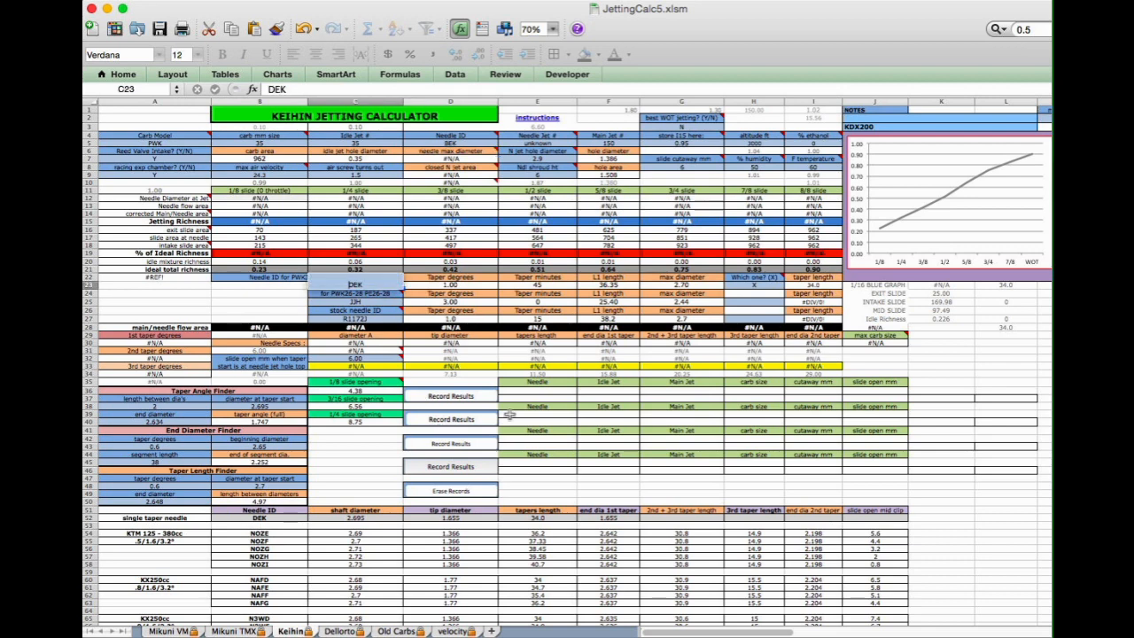
{"action": "type", "text": "BEK"}
{"action": "key", "text": "Return"}
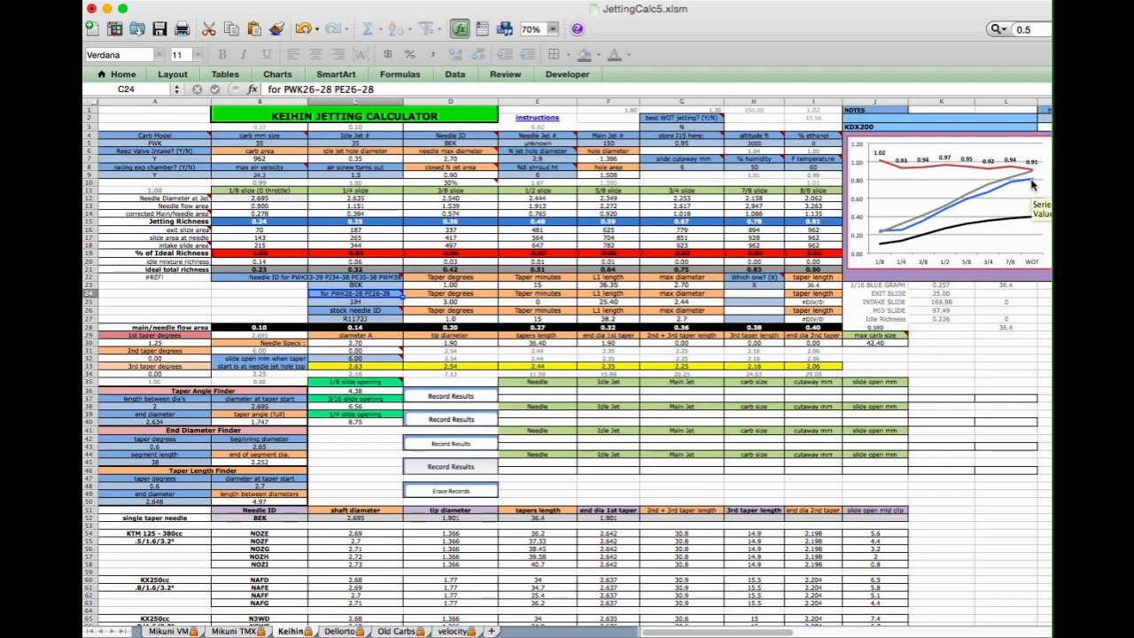
Set the Main Jet # of the Keihin PWK carburetor in F5 to 160.
{"action": "left_click", "coordinate": [625, 143]}
{"action": "mouse_move", "coordinate": [725, 275]}
{"action": "type", "text": "1"}
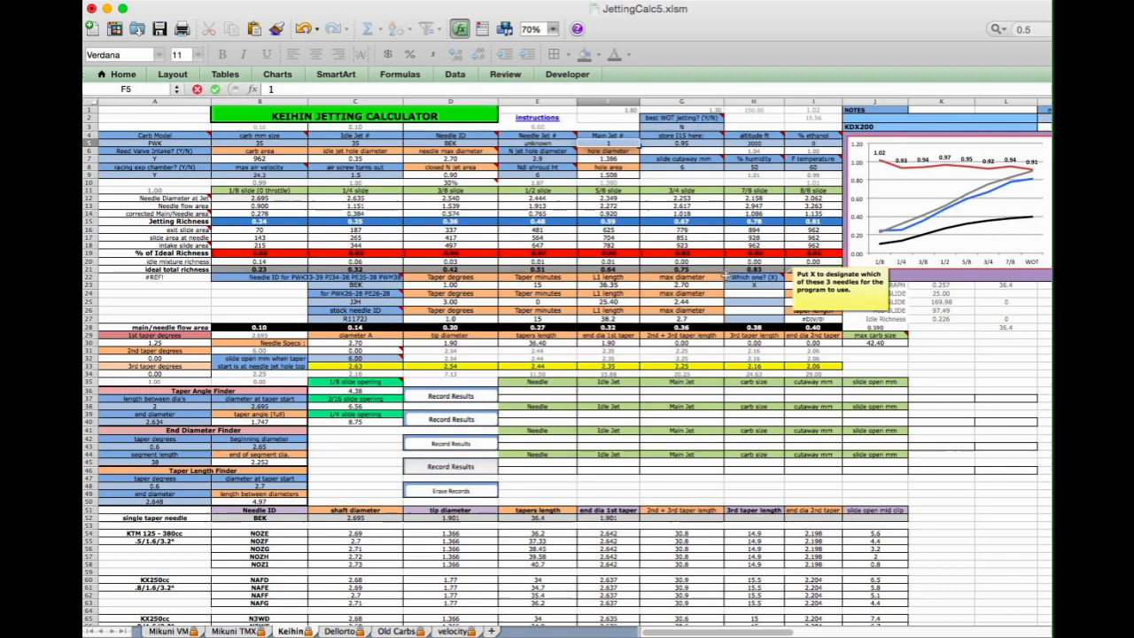
{"action": "type", "text": "60"}
{"action": "key", "text": "Return"}
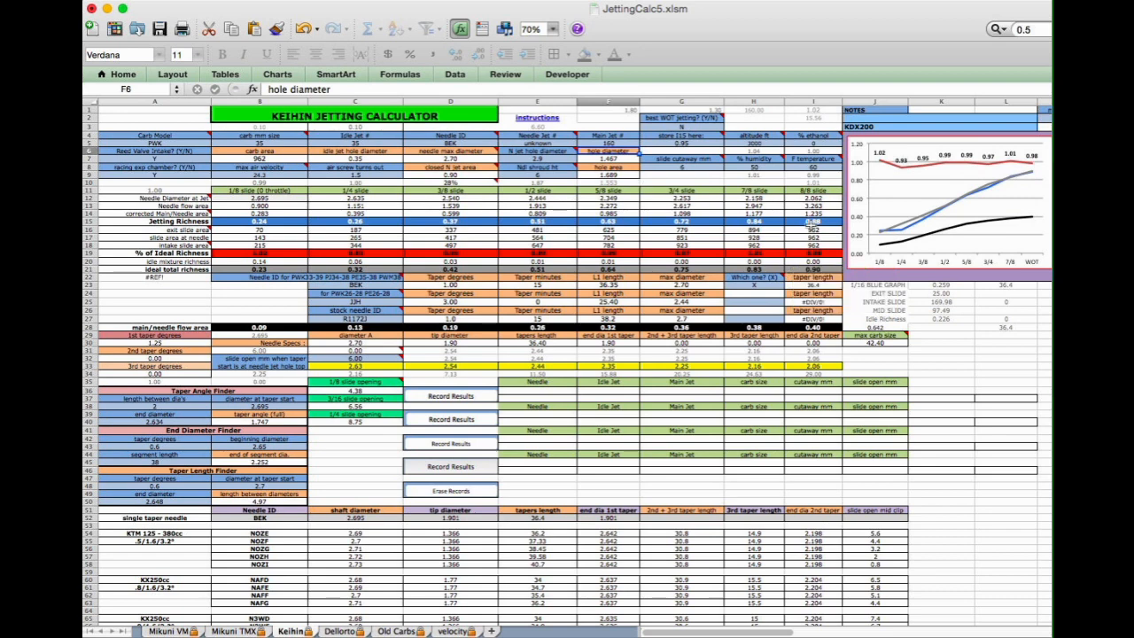
Set the slide opening at taper start in C32 to 4 mm and compare the richness curves in the chart.
{"action": "mouse_move", "coordinate": [911, 244]}
{"action": "left_click", "coordinate": [381, 358]}
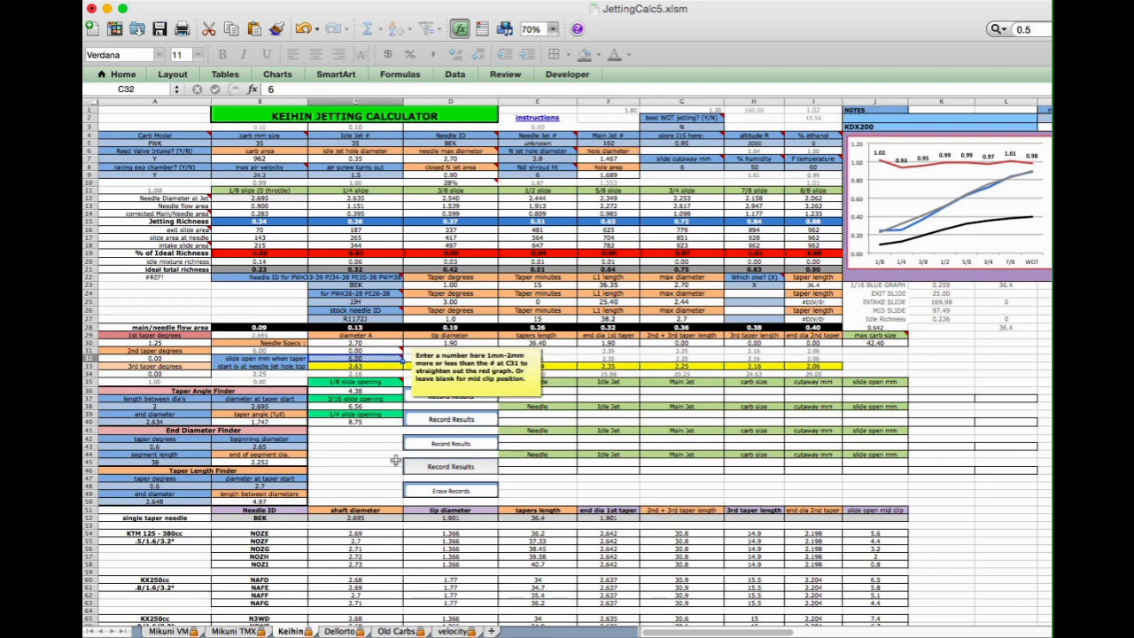
{"action": "type", "text": "4"}
{"action": "key", "text": "Return"}
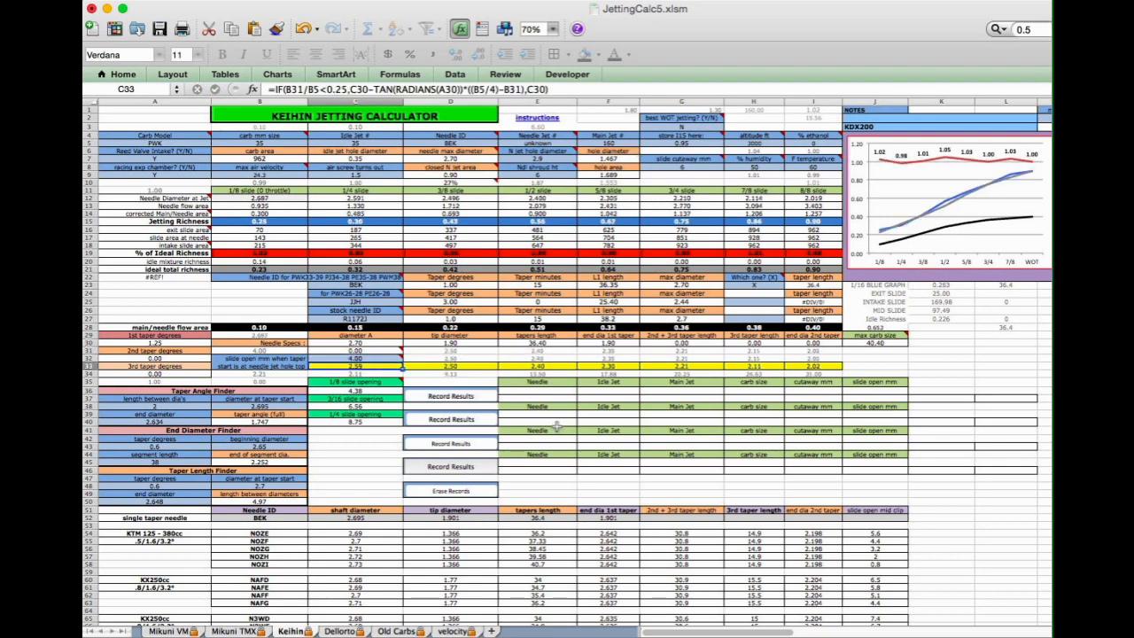
{"action": "mouse_move", "coordinate": [952, 203]}
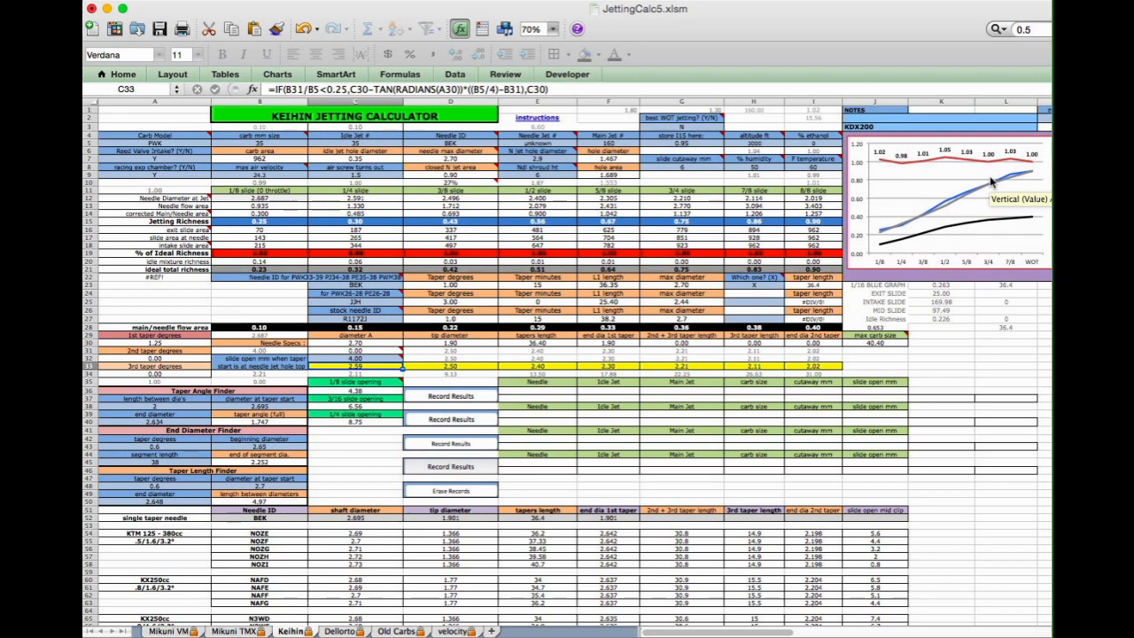
{"action": "mouse_move", "coordinate": [881, 246]}
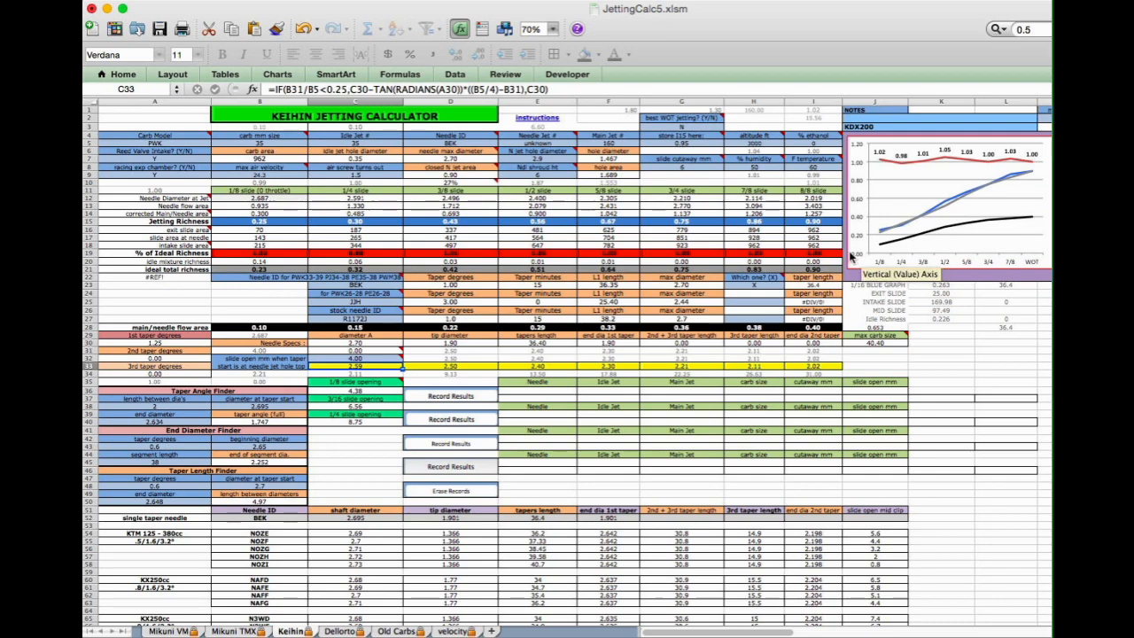
Open the Dellorto sheet and try a slide opening at taper start of 6 mm in C28.
{"action": "left_click", "coordinate": [343, 631]}
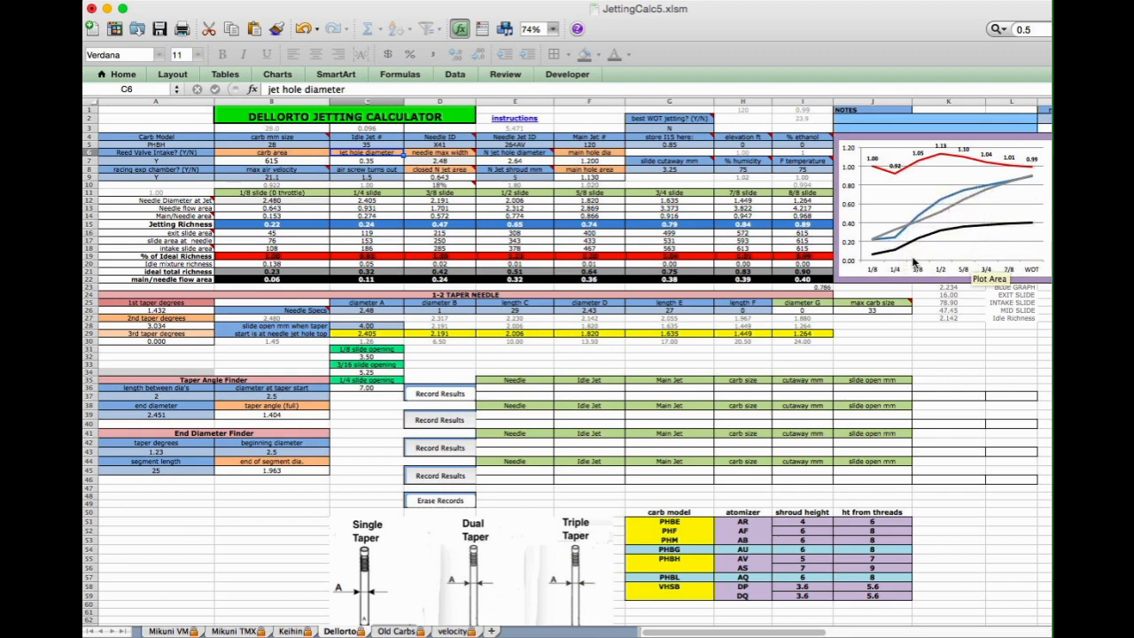
{"action": "mouse_move", "coordinate": [902, 256]}
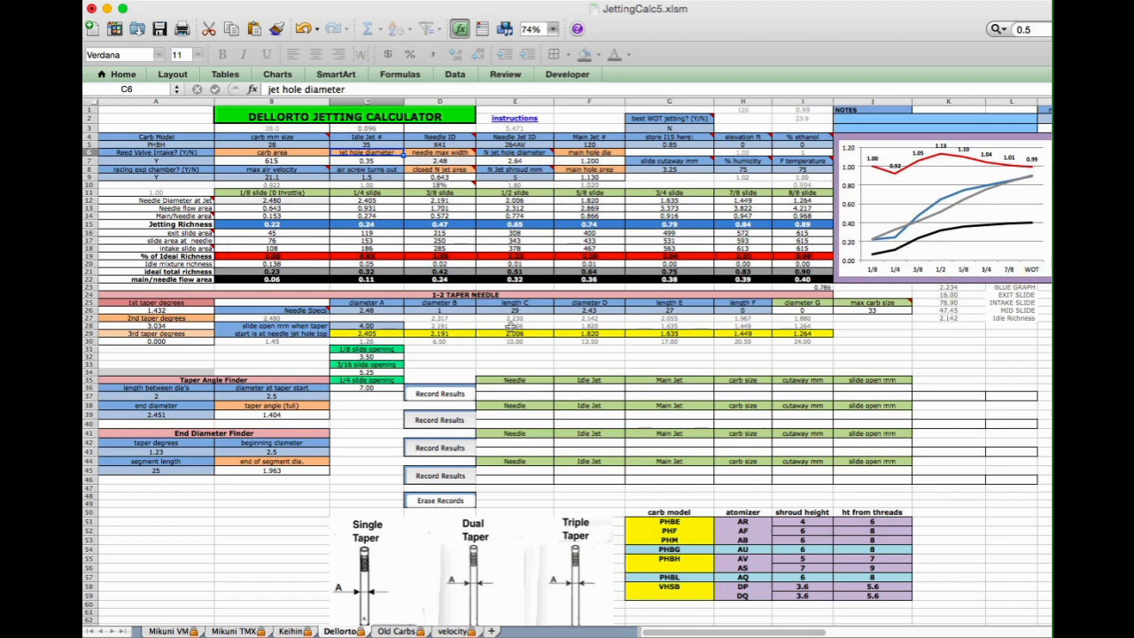
{"action": "left_click", "coordinate": [395, 327]}
{"action": "type", "text": "6"}
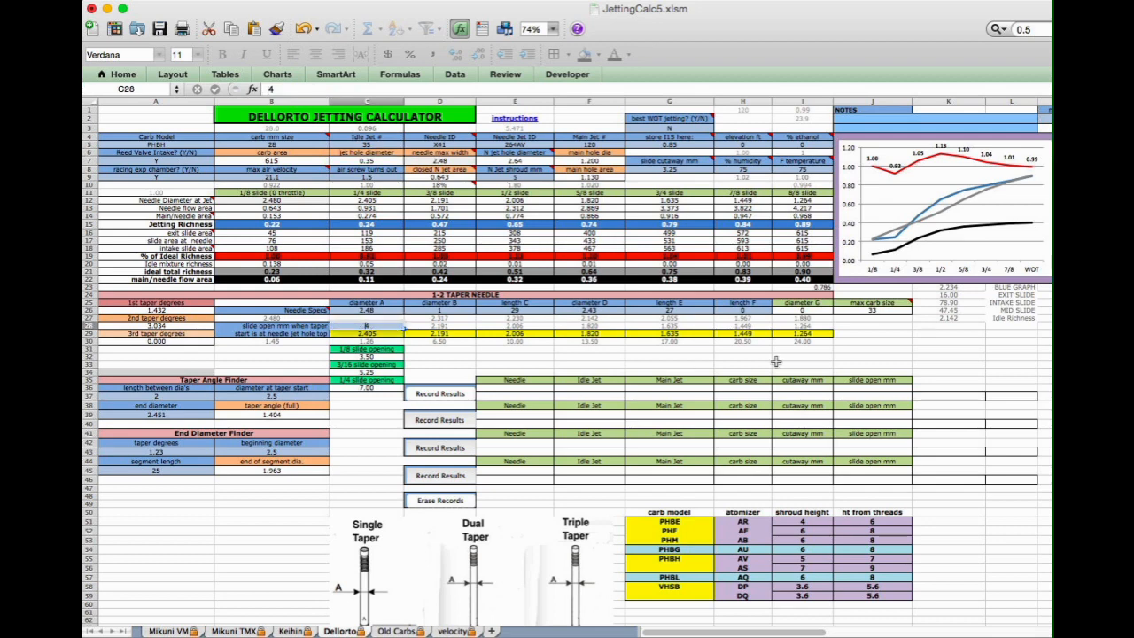
{"action": "key", "text": "Return"}
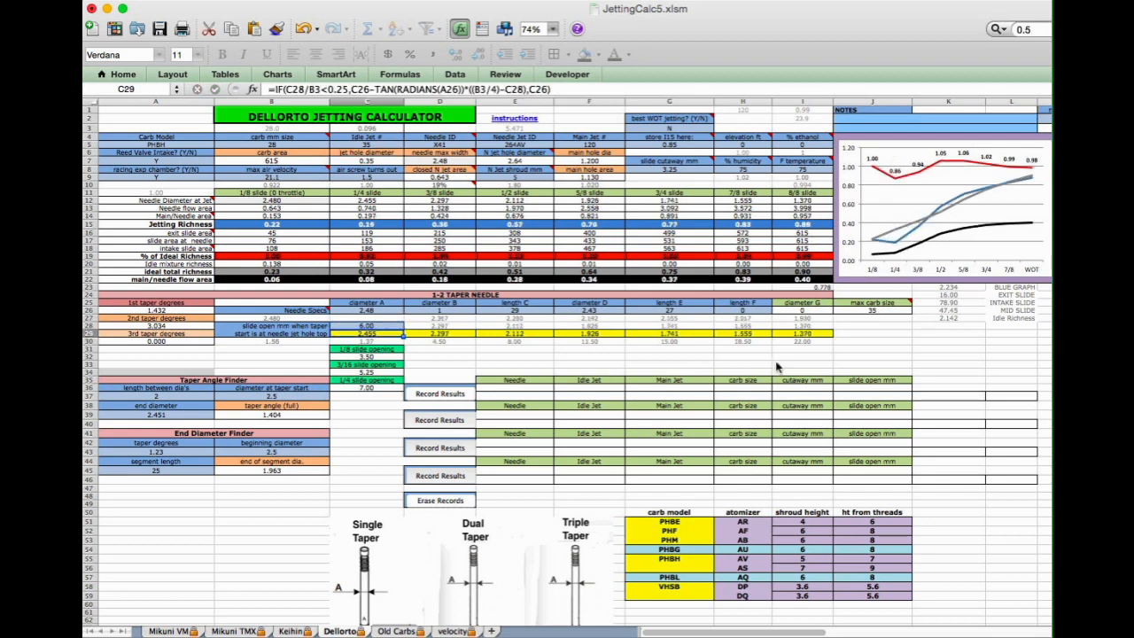
Set the Dellorto slide opening at taper start in C28 to 5 mm.
{"action": "left_click", "coordinate": [381, 326]}
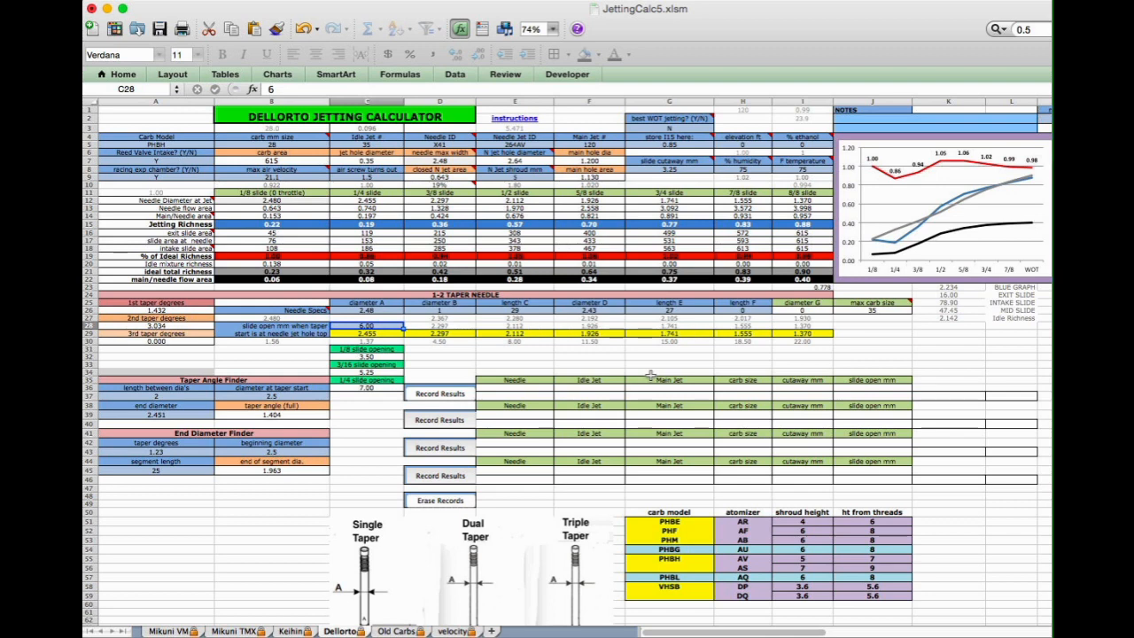
{"action": "type", "text": "5"}
{"action": "key", "text": "Return"}
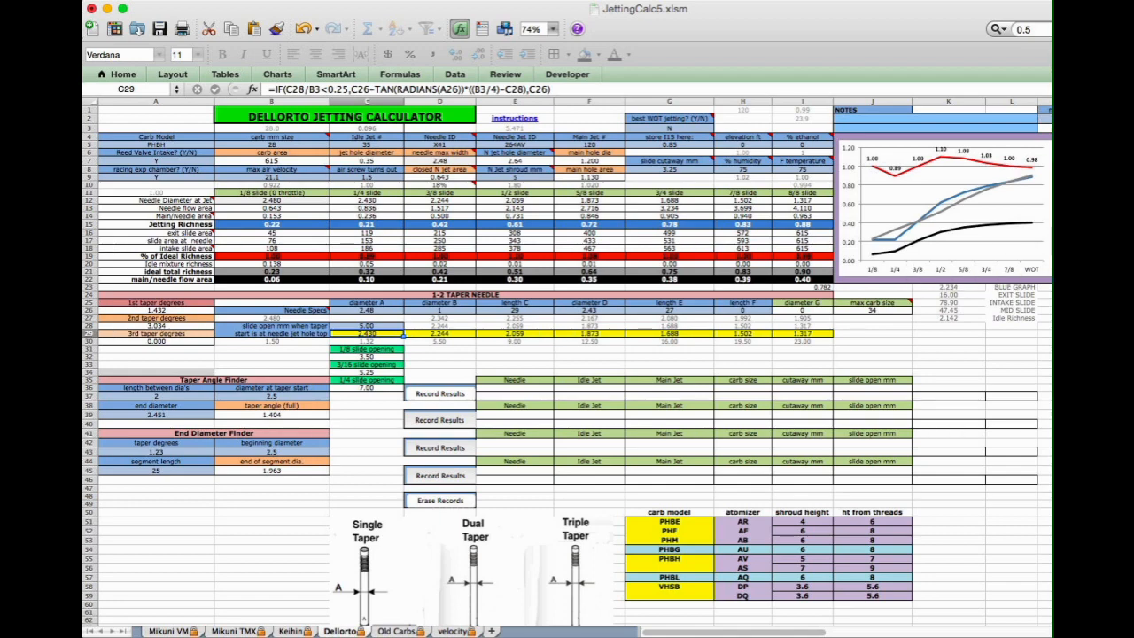
{"action": "scroll", "coordinate": [567, 363], "scroll_direction": "down", "scroll_amount": 15}
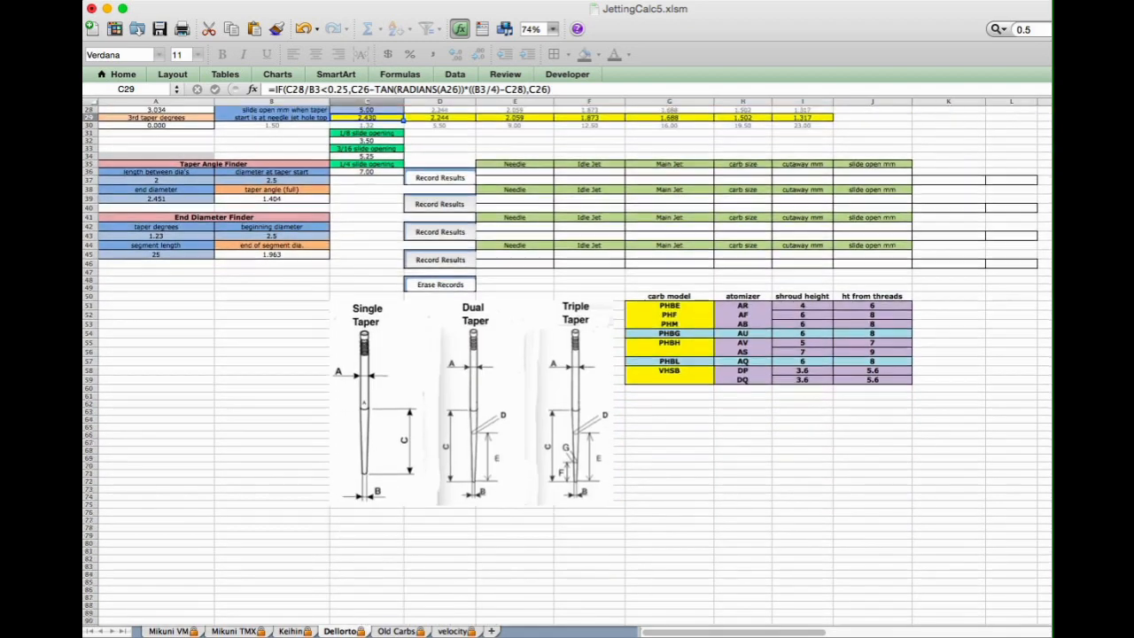
{"action": "scroll", "coordinate": [645, 434], "scroll_direction": "down", "scroll_amount": 2}
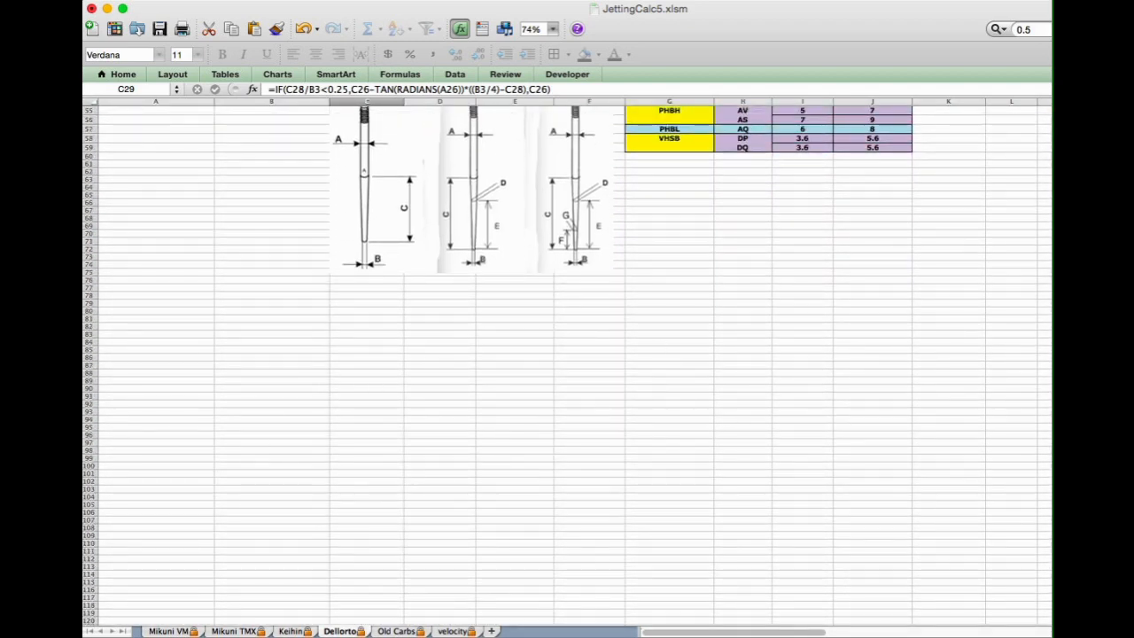
{"action": "scroll", "coordinate": [567, 363], "scroll_direction": "up", "scroll_amount": 16}
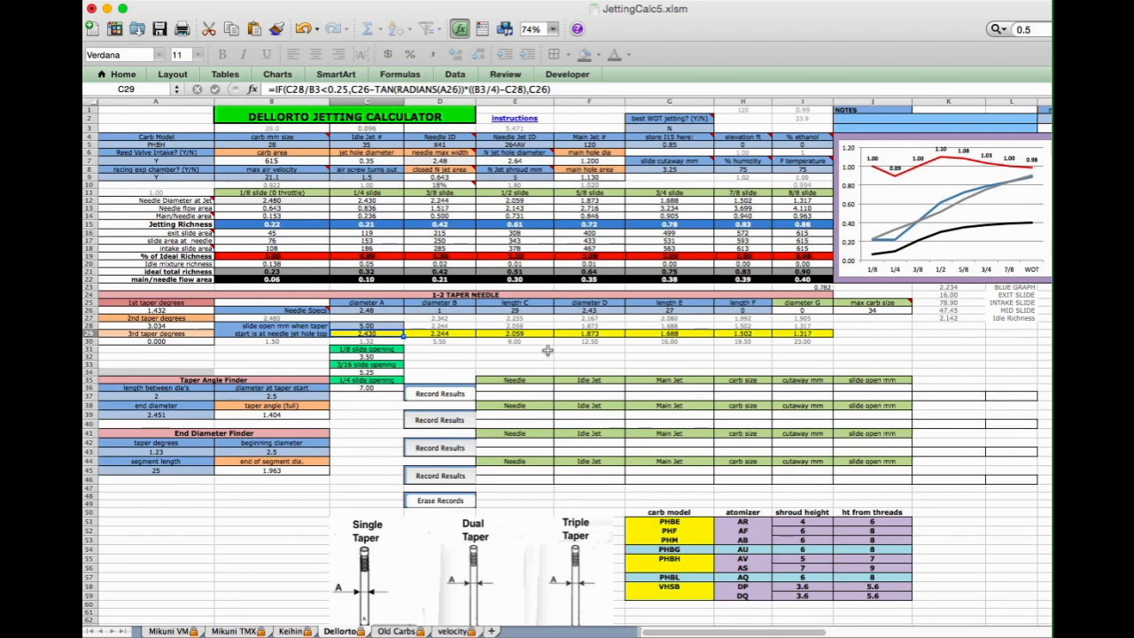
Switch to Safari and follow the links from the carburetor tuning guide to the page on how to use the jetting calculator.
{"action": "left_click", "coordinate": [327, 629]}
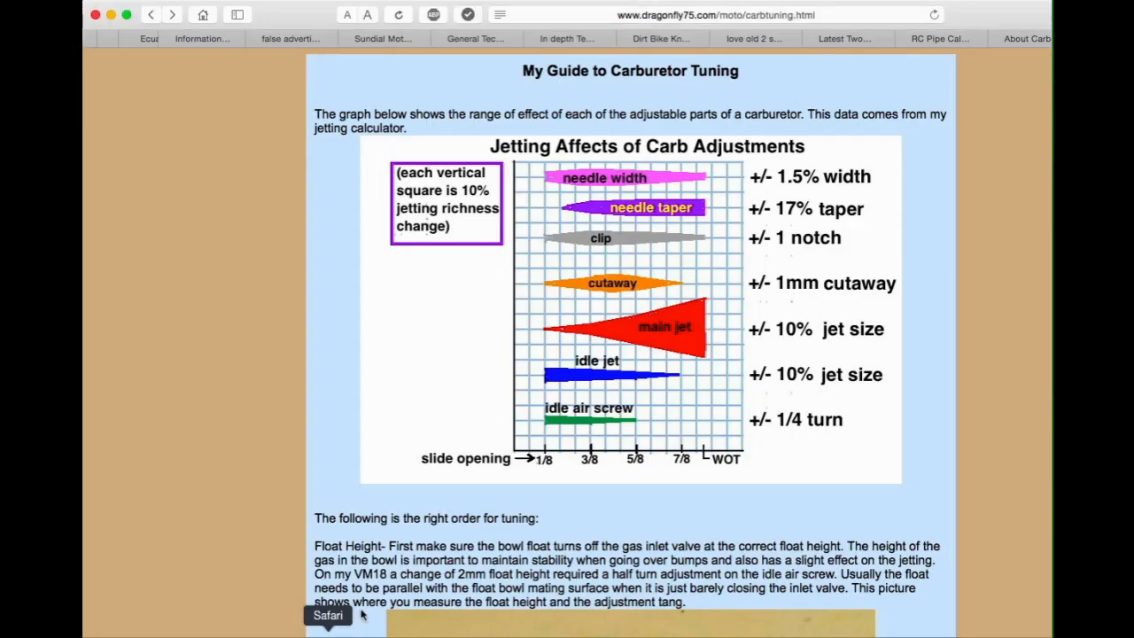
{"action": "scroll", "coordinate": [630, 354], "scroll_direction": "down", "scroll_amount": 20}
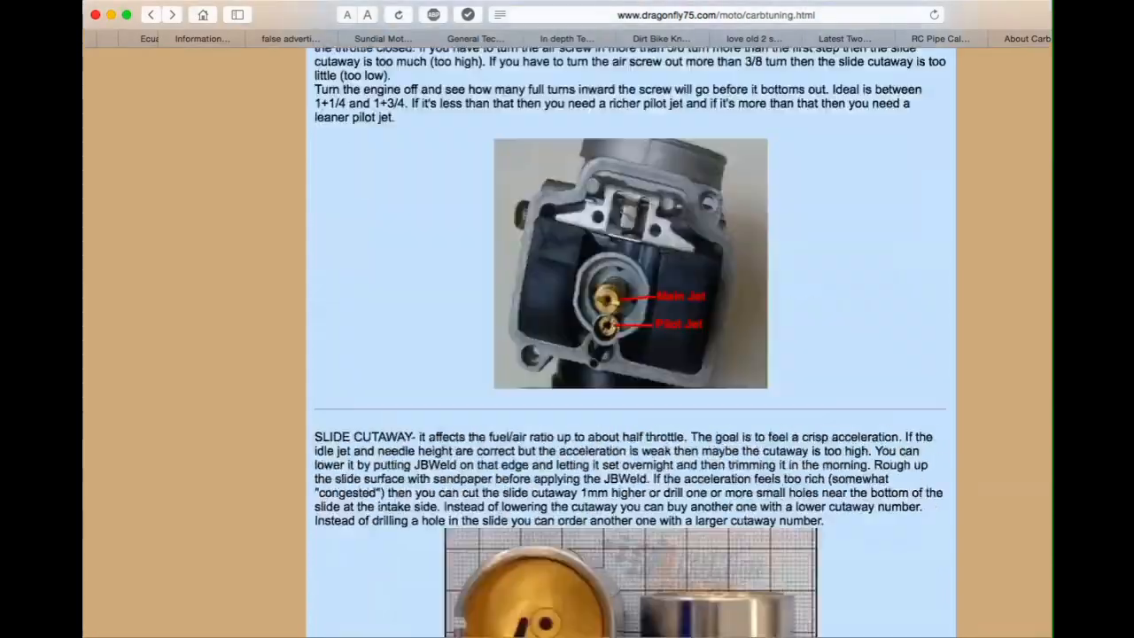
{"action": "scroll", "coordinate": [630, 354], "scroll_direction": "down", "scroll_amount": 15}
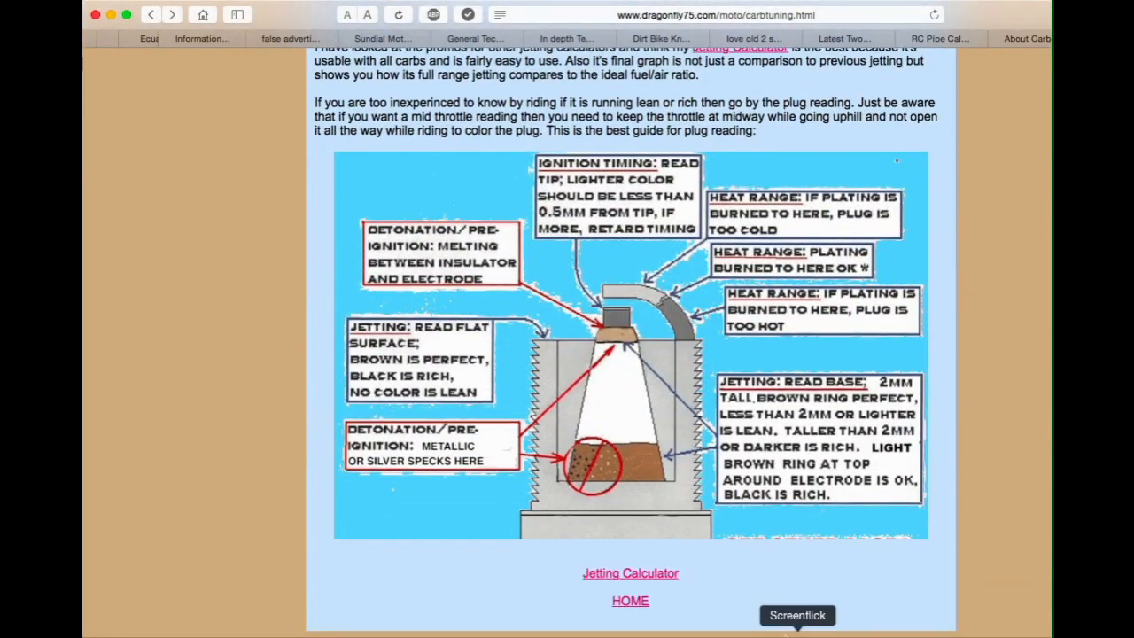
{"action": "left_click", "coordinate": [636, 574]}
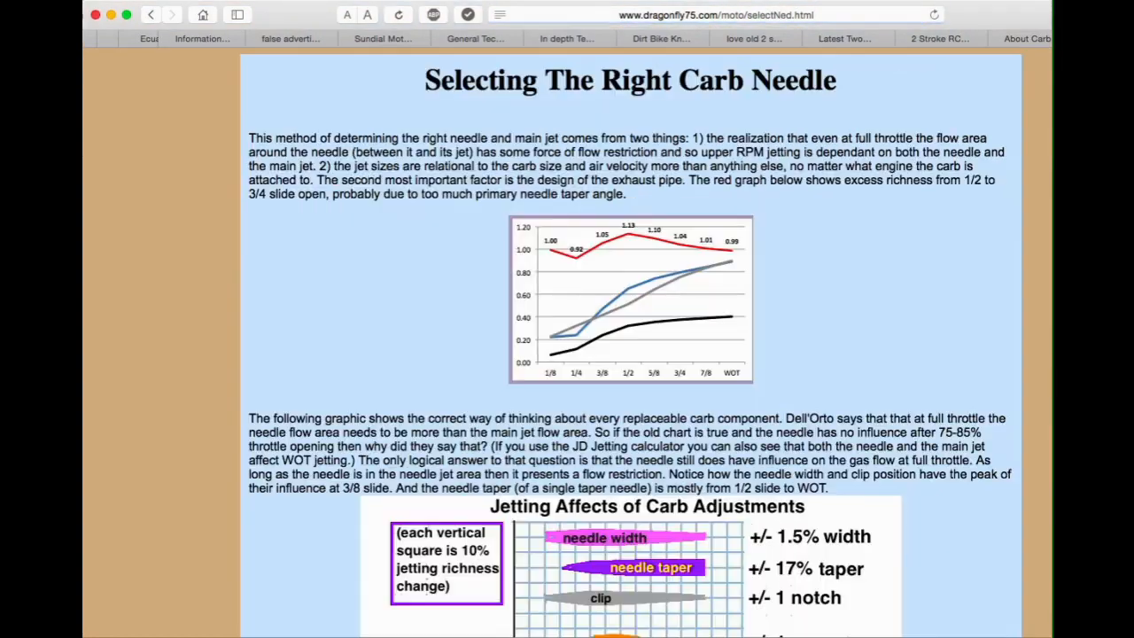
{"action": "scroll", "coordinate": [630, 355], "scroll_direction": "down", "scroll_amount": 20}
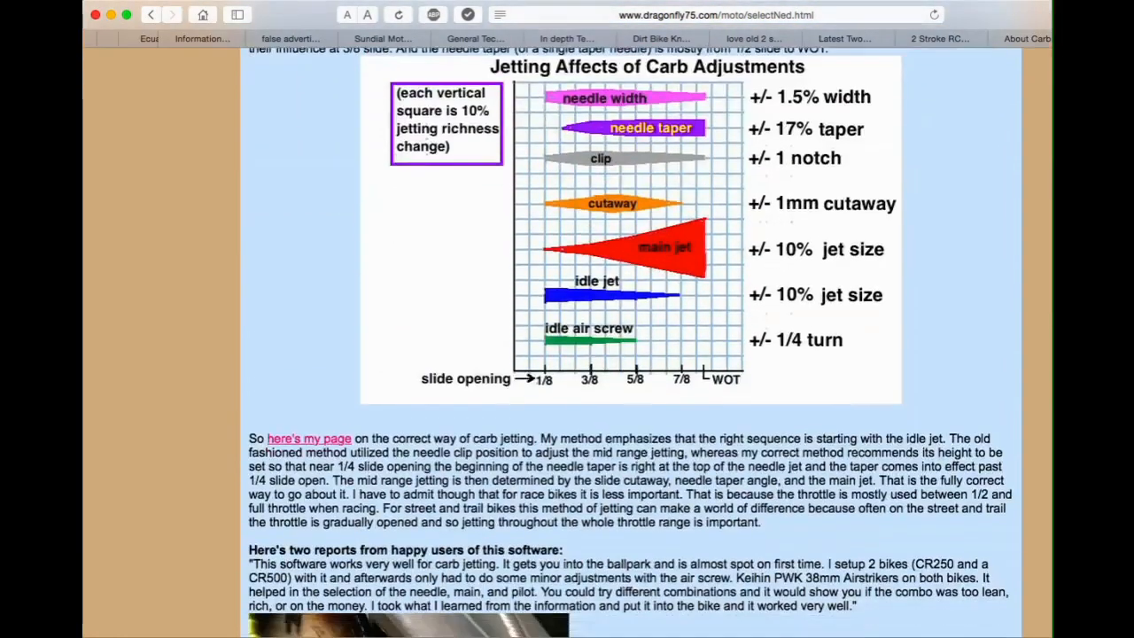
{"action": "scroll", "coordinate": [630, 354], "scroll_direction": "down", "scroll_amount": 4}
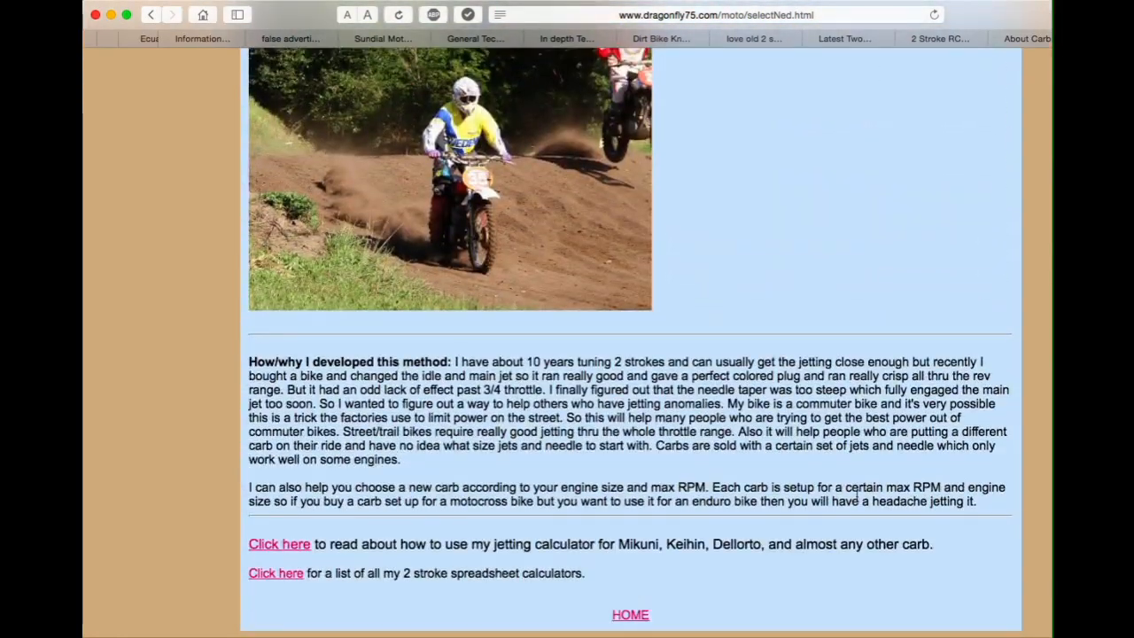
{"action": "left_click", "coordinate": [294, 545]}
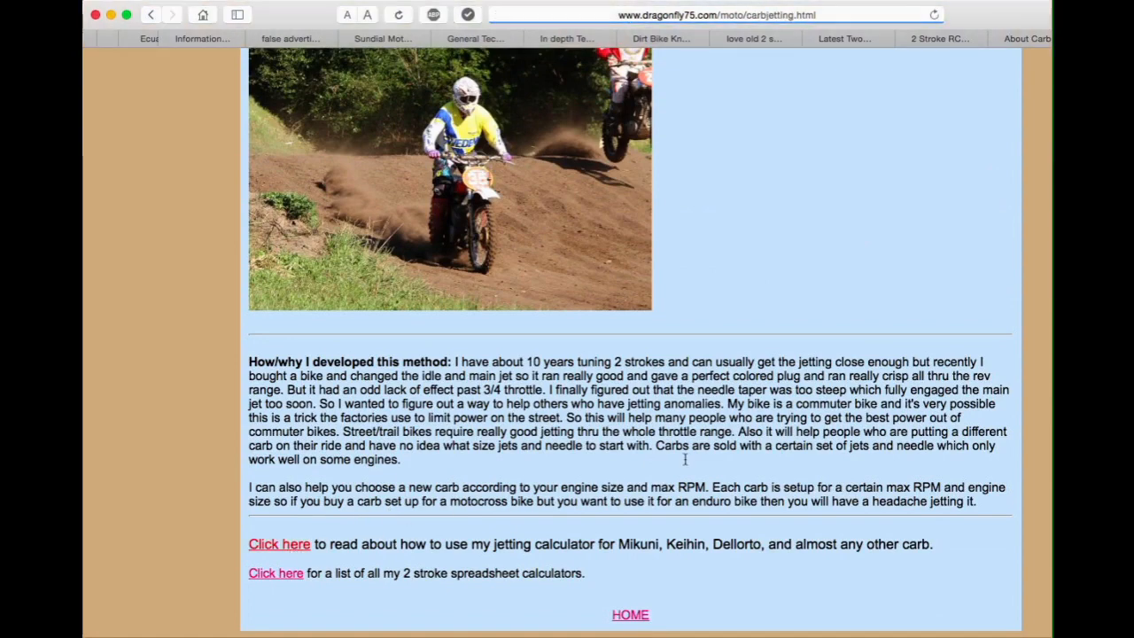
Open the Dellorto Carbs instructions from the jetting calculator page and examine the stock carburetor equipment and needle tables.
{"action": "scroll", "coordinate": [609, 354], "scroll_direction": "down", "scroll_amount": 15}
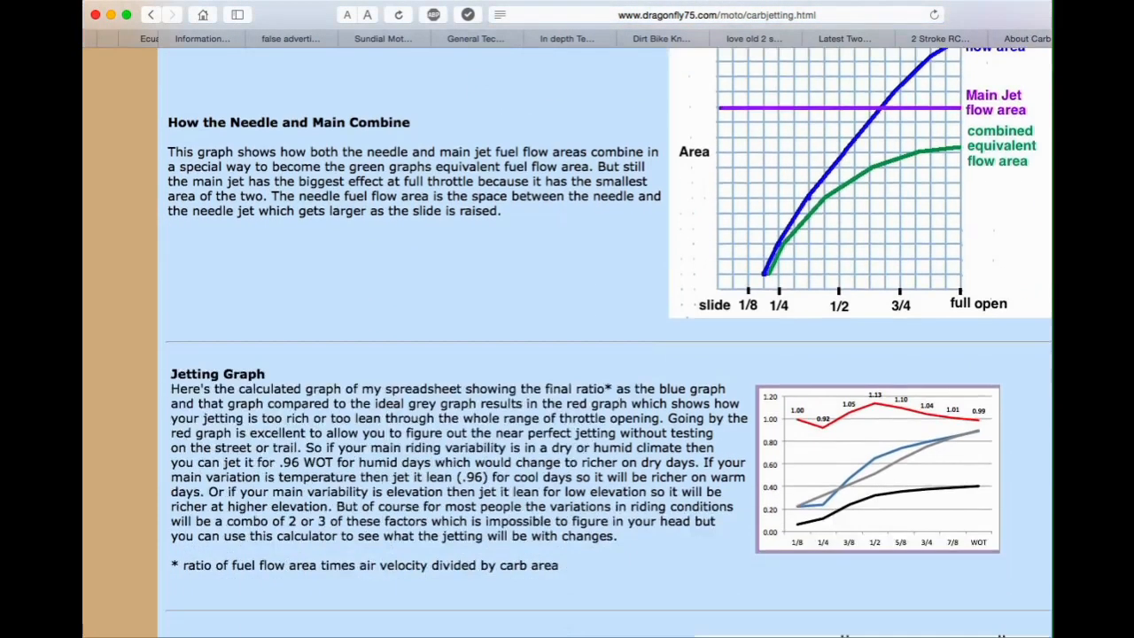
{"action": "scroll", "coordinate": [609, 354], "scroll_direction": "down", "scroll_amount": 15}
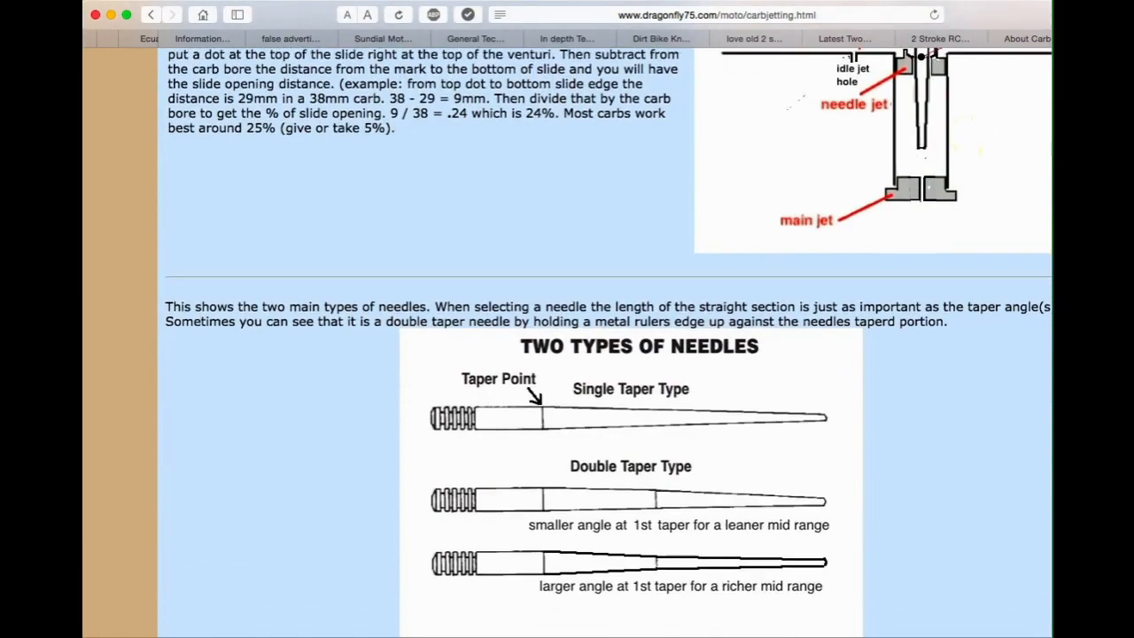
{"action": "scroll", "coordinate": [957, 282], "scroll_direction": "down", "scroll_amount": 1}
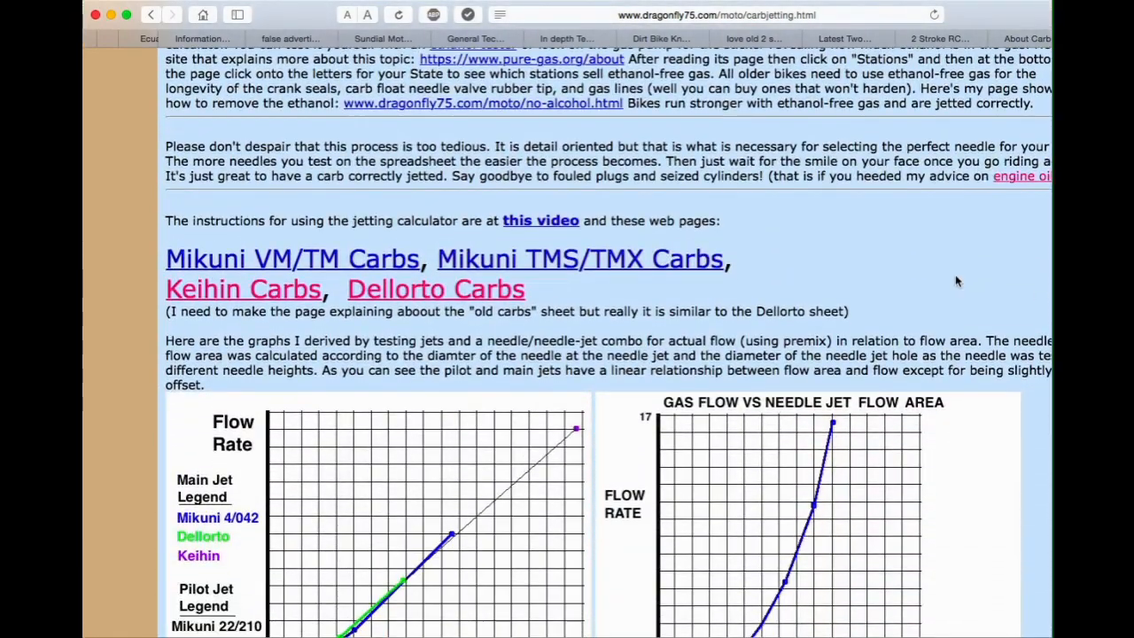
{"action": "left_click", "coordinate": [487, 291]}
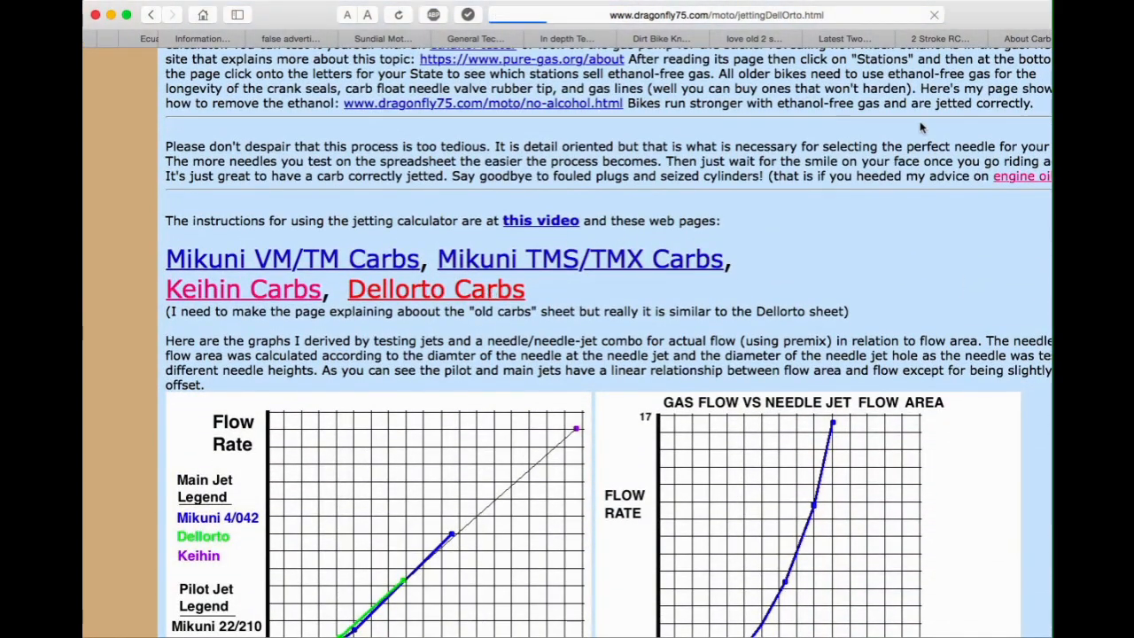
{"action": "scroll", "coordinate": [597, 346], "scroll_direction": "down", "scroll_amount": 20}
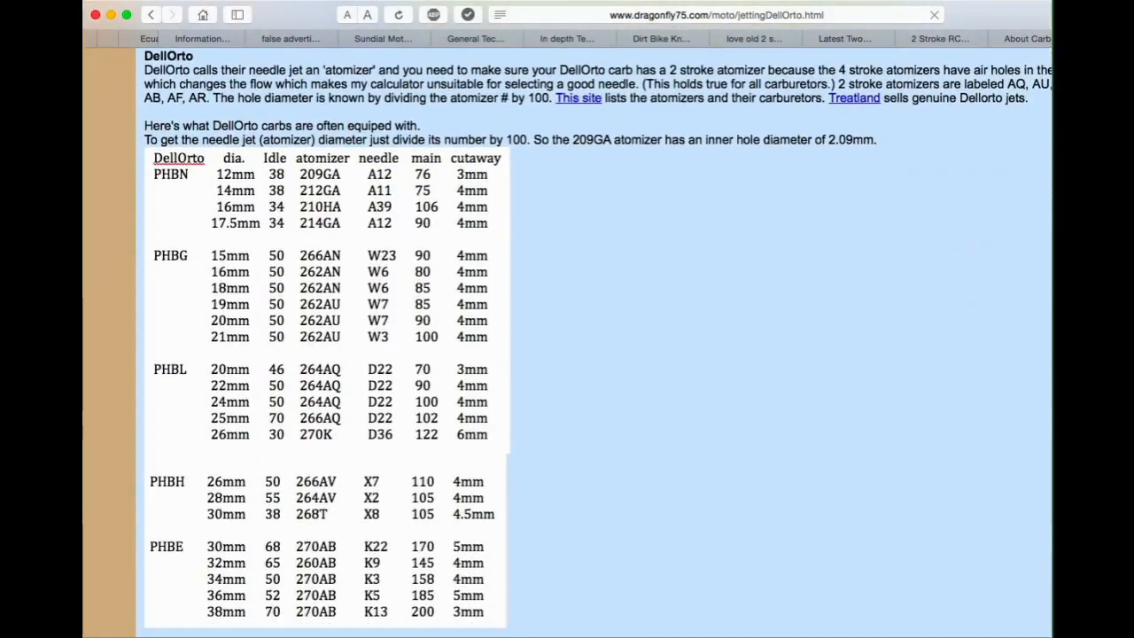
{"action": "scroll", "coordinate": [993, 185], "scroll_direction": "down", "scroll_amount": 2}
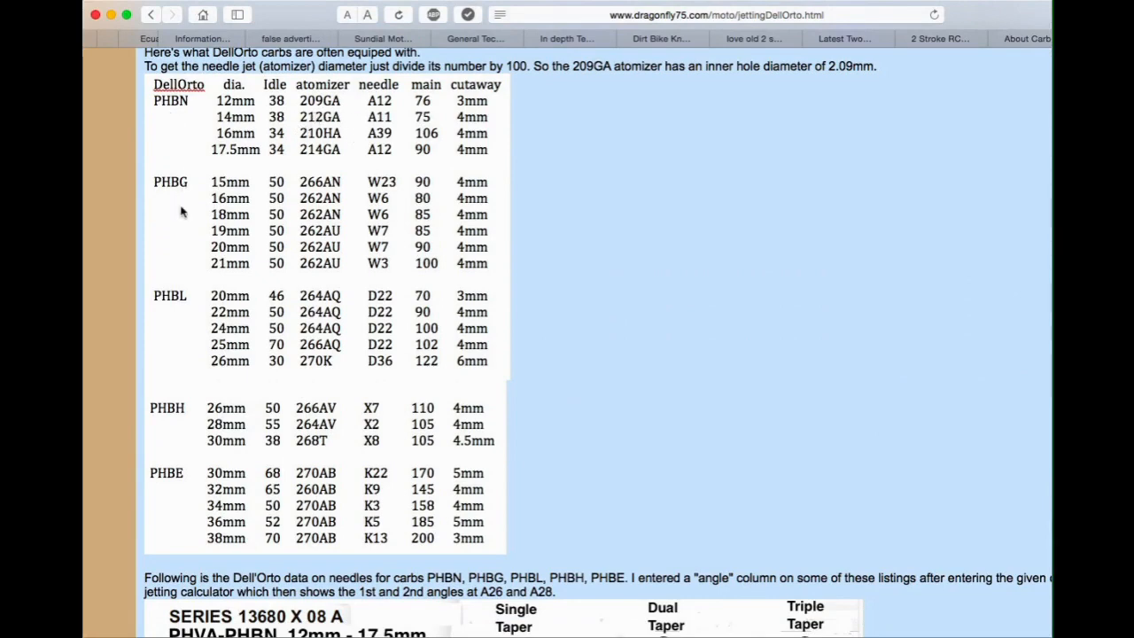
{"action": "scroll", "coordinate": [567, 342], "scroll_direction": "down", "scroll_amount": 12}
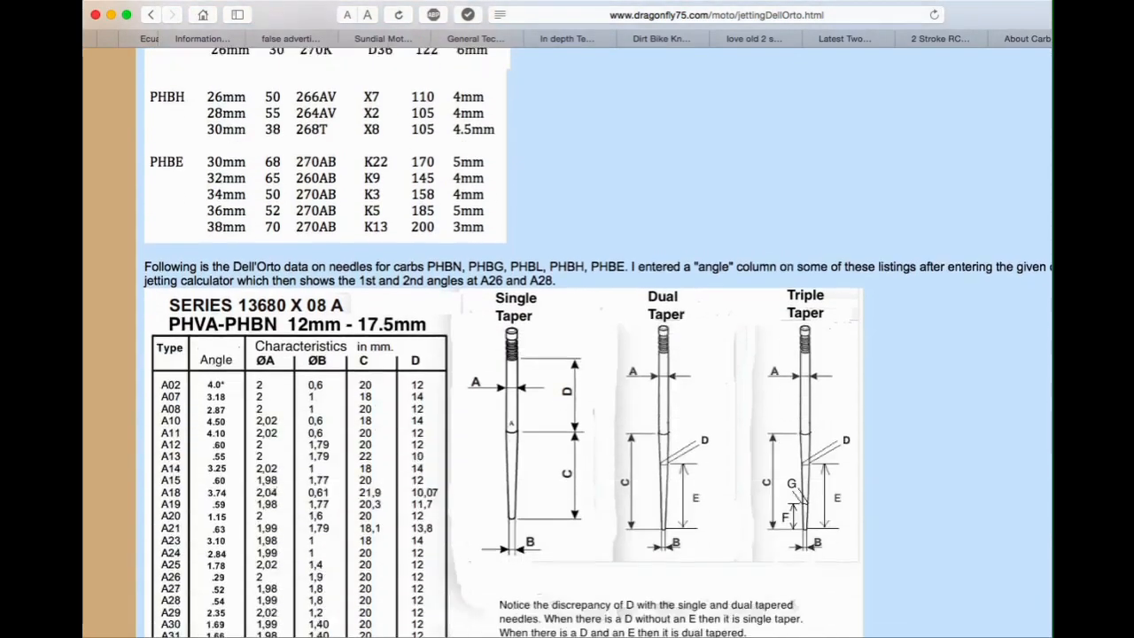
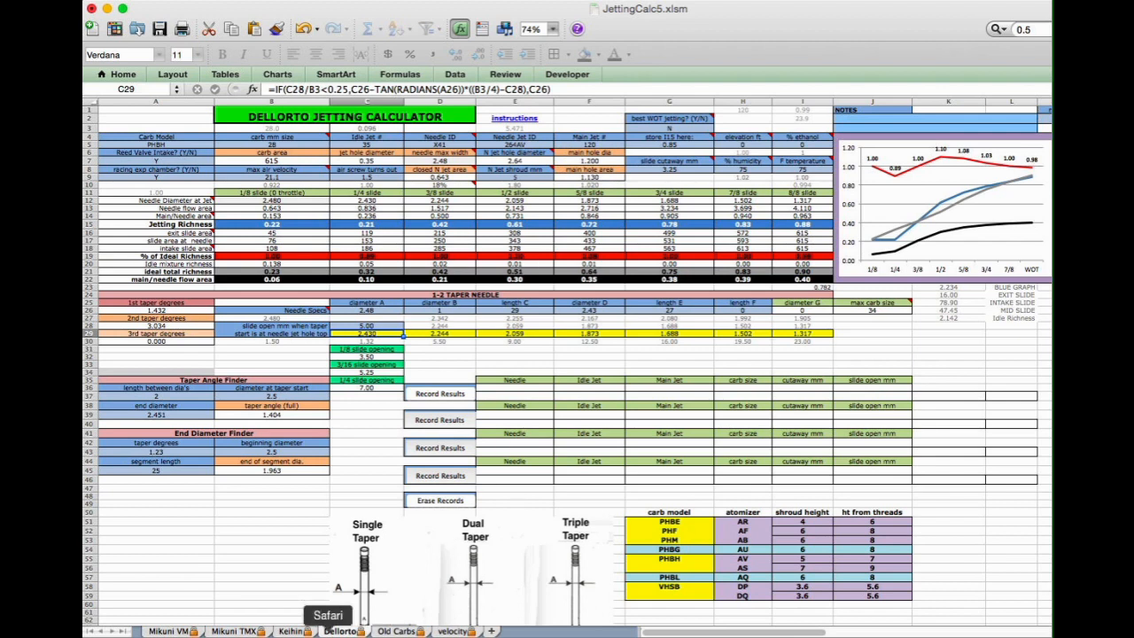
Switch to Safari to review the Dellorto needle taper angle tables, and return to the jetting workbook in Microsoft Excel.
{"action": "left_click", "coordinate": [328, 633]}
{"action": "scroll", "coordinate": [486, 368], "scroll_direction": "up", "scroll_amount": 15}
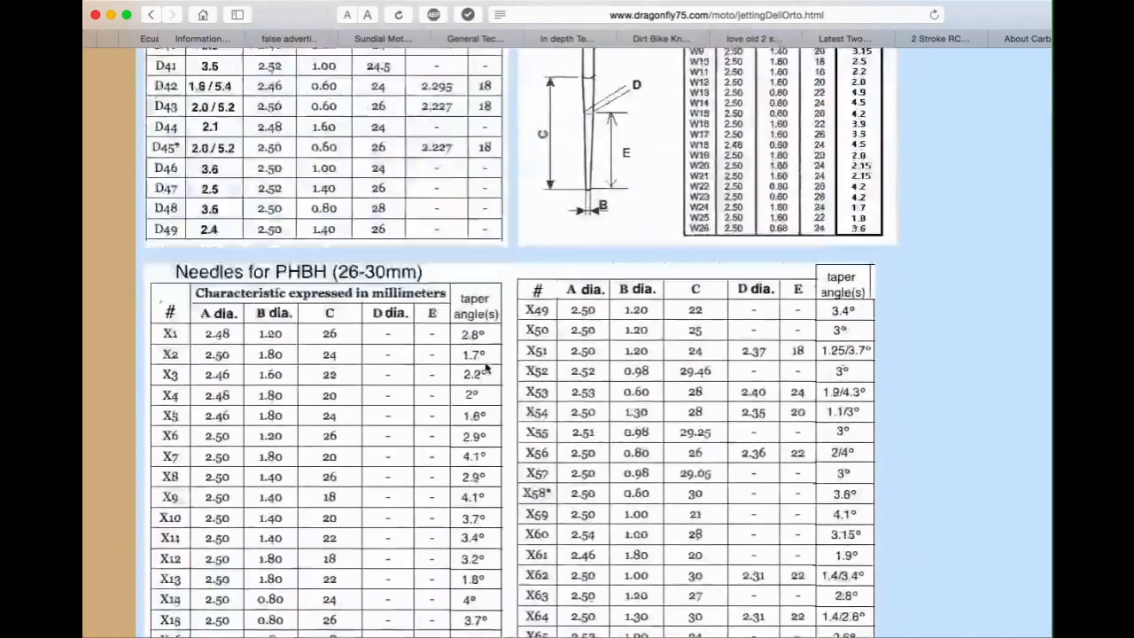
{"action": "scroll", "coordinate": [485, 368], "scroll_direction": "up", "scroll_amount": 5}
{"action": "scroll", "coordinate": [485, 367], "scroll_direction": "up", "scroll_amount": 8}
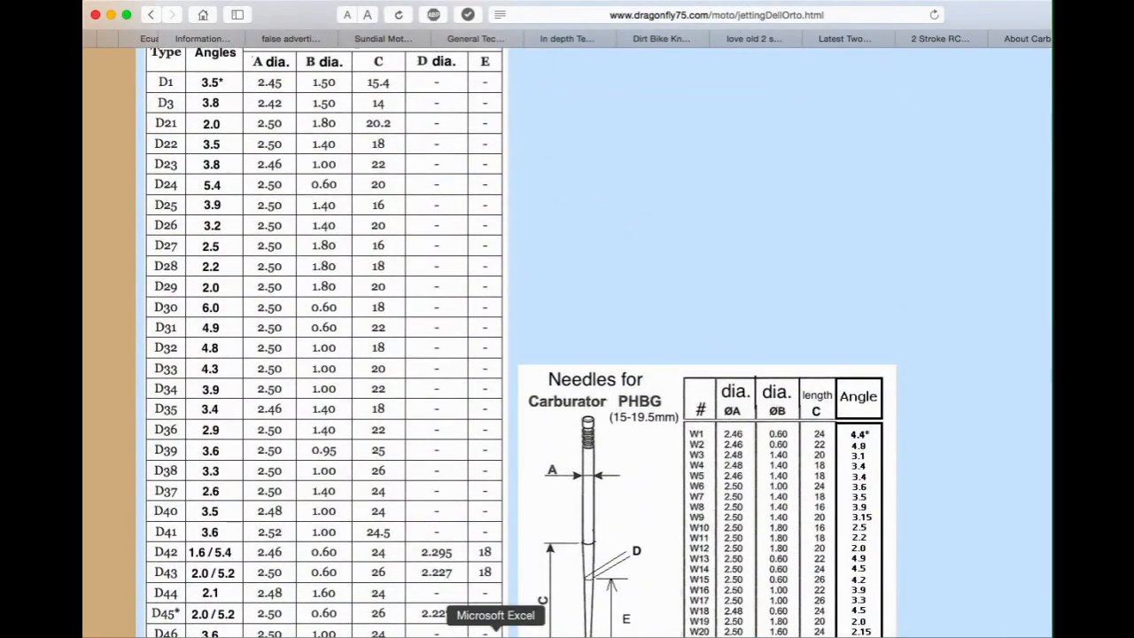
{"action": "left_click", "coordinate": [494, 631]}
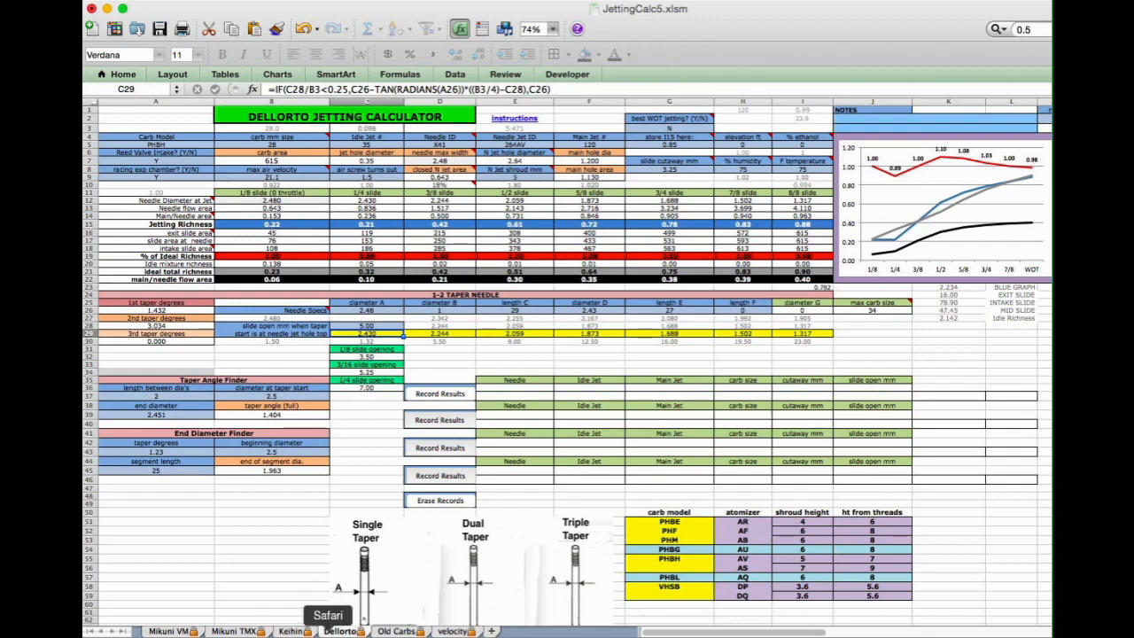
Switch to Safari to review the Dellorto stock carburetor equipment table, and return to the jetting workbook in Microsoft Excel.
{"action": "left_click", "coordinate": [328, 633]}
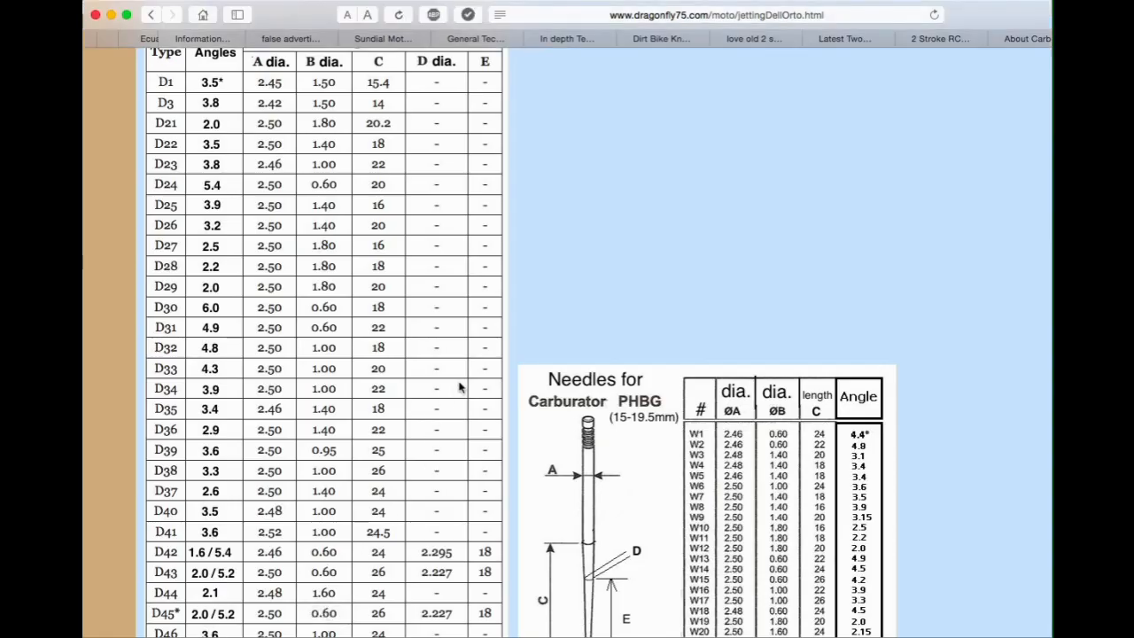
{"action": "scroll", "coordinate": [456, 415], "scroll_direction": "up", "scroll_amount": 10}
{"action": "scroll", "coordinate": [456, 417], "scroll_direction": "up", "scroll_amount": 10}
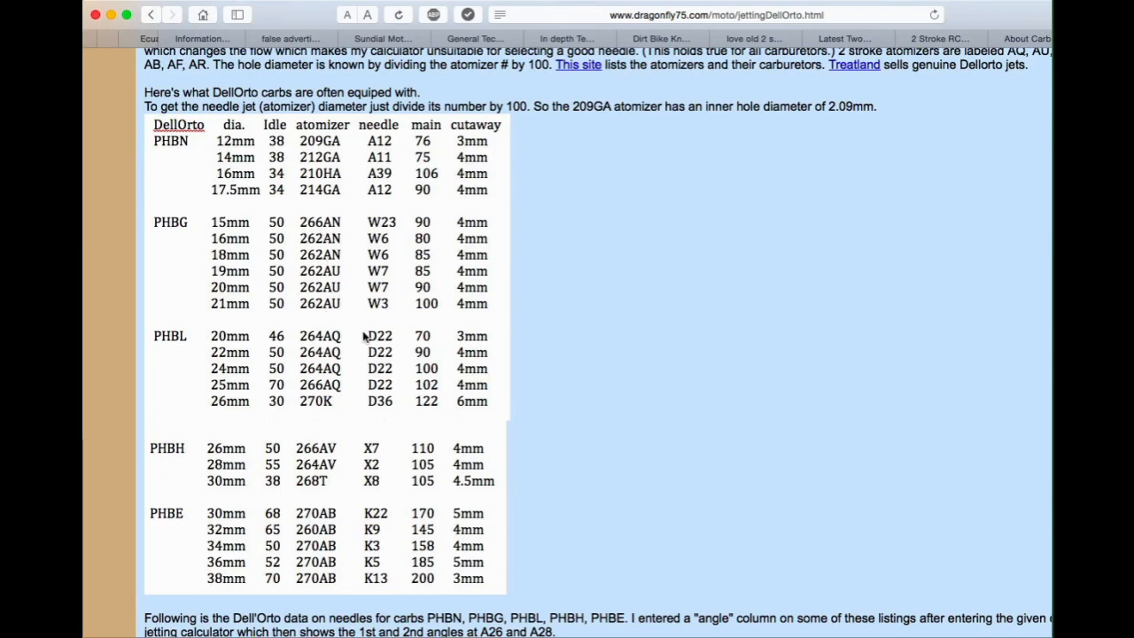
{"action": "left_click", "coordinate": [495, 631]}
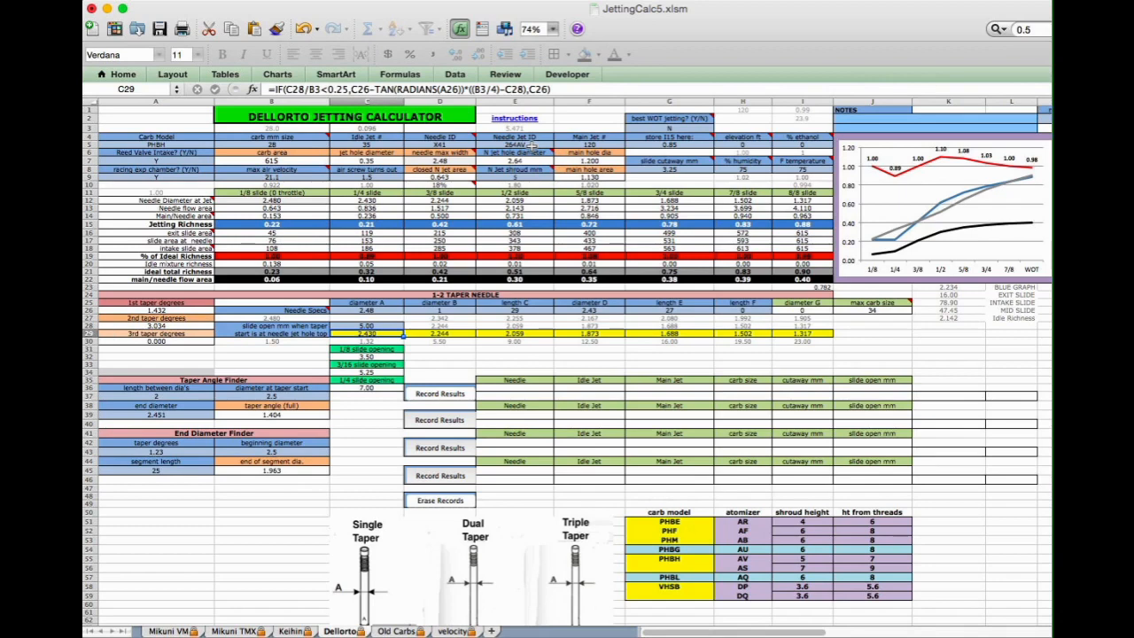
Change the Dellorto needle jet ID in E5 to 266AU.
{"action": "left_click", "coordinate": [531, 146]}
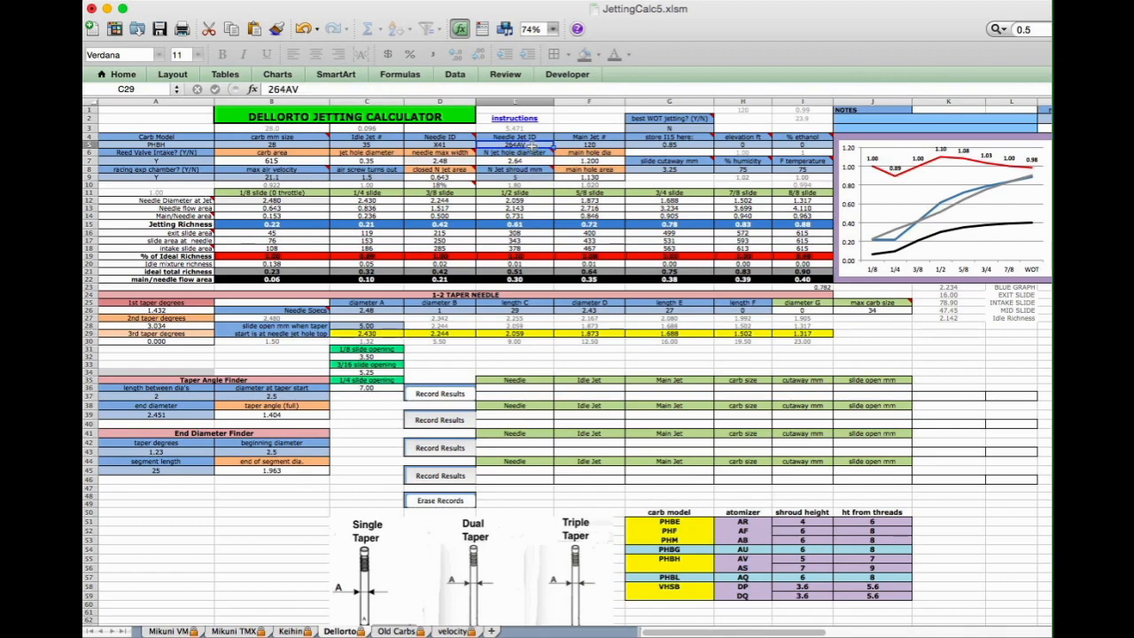
{"action": "left_click", "coordinate": [349, 89]}
{"action": "key", "text": "BackSpace"}
{"action": "key", "text": "BackSpace"}
{"action": "key", "text": "BackSpace"}
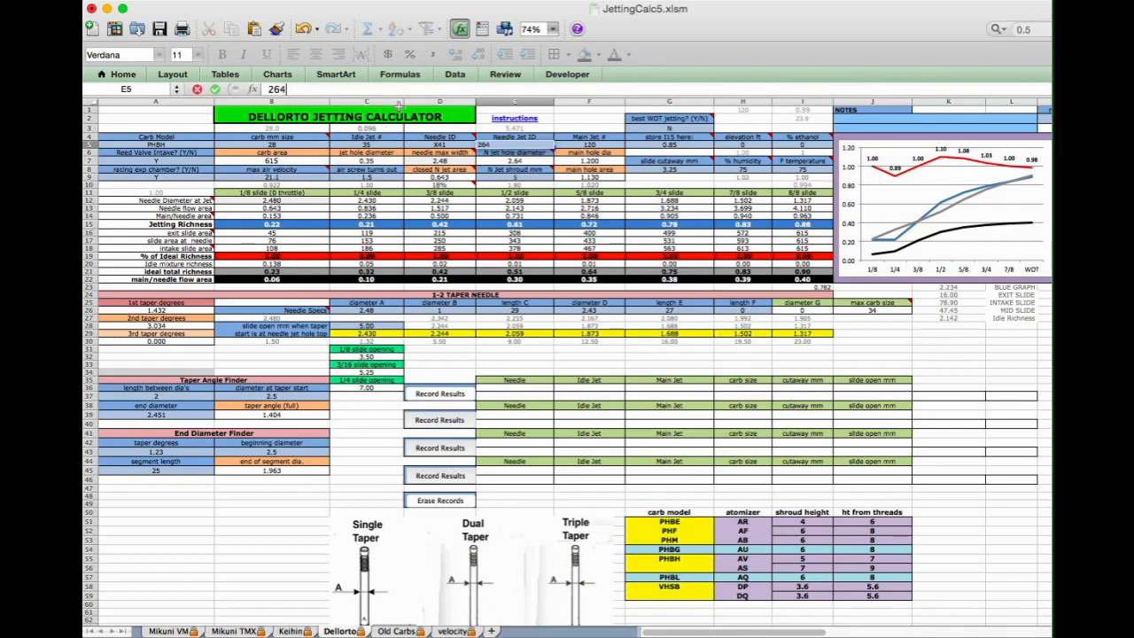
{"action": "type", "text": "6AU"}
{"action": "key", "text": "Return"}
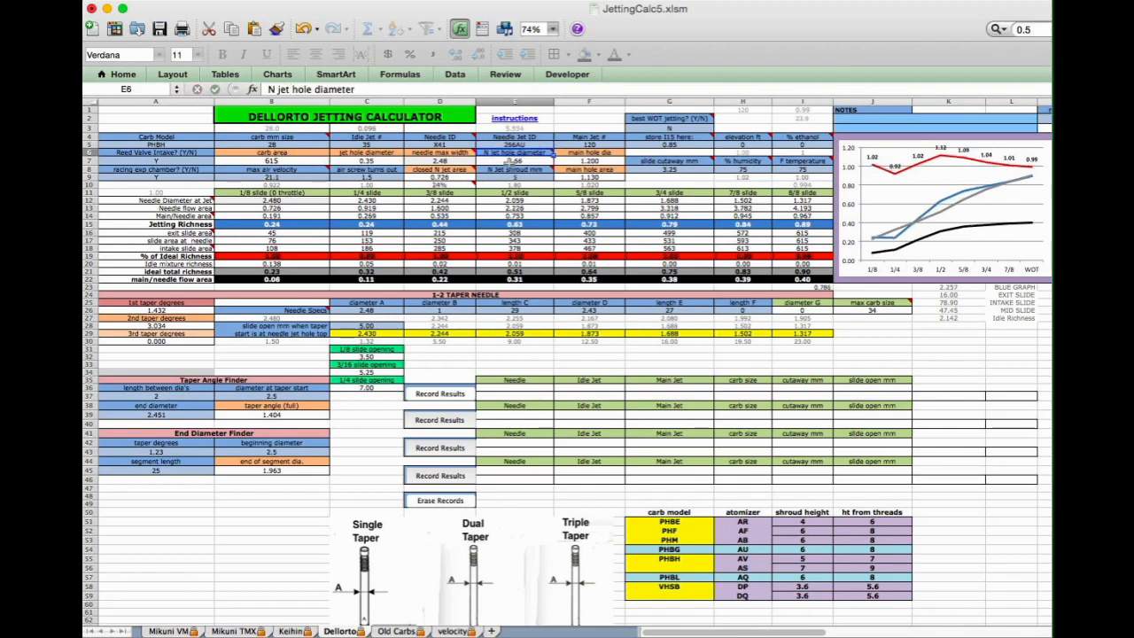
Check the note on the closed needle jet area percentage and set the needle ID in D5 to X48.
{"action": "mouse_move", "coordinate": [455, 186]}
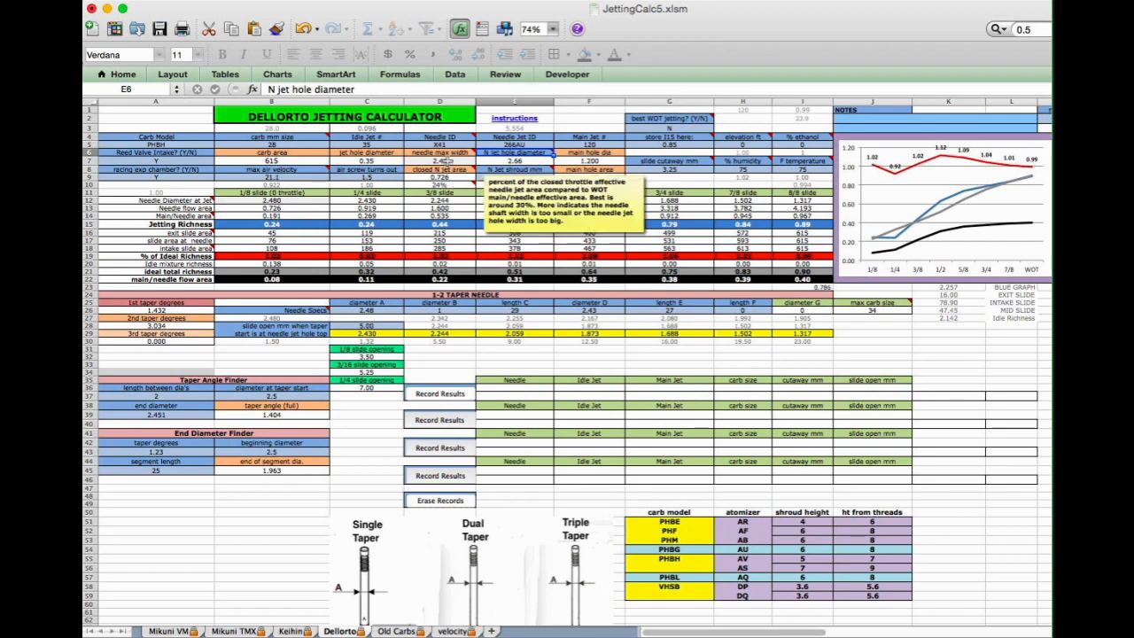
{"action": "left_click", "coordinate": [450, 146]}
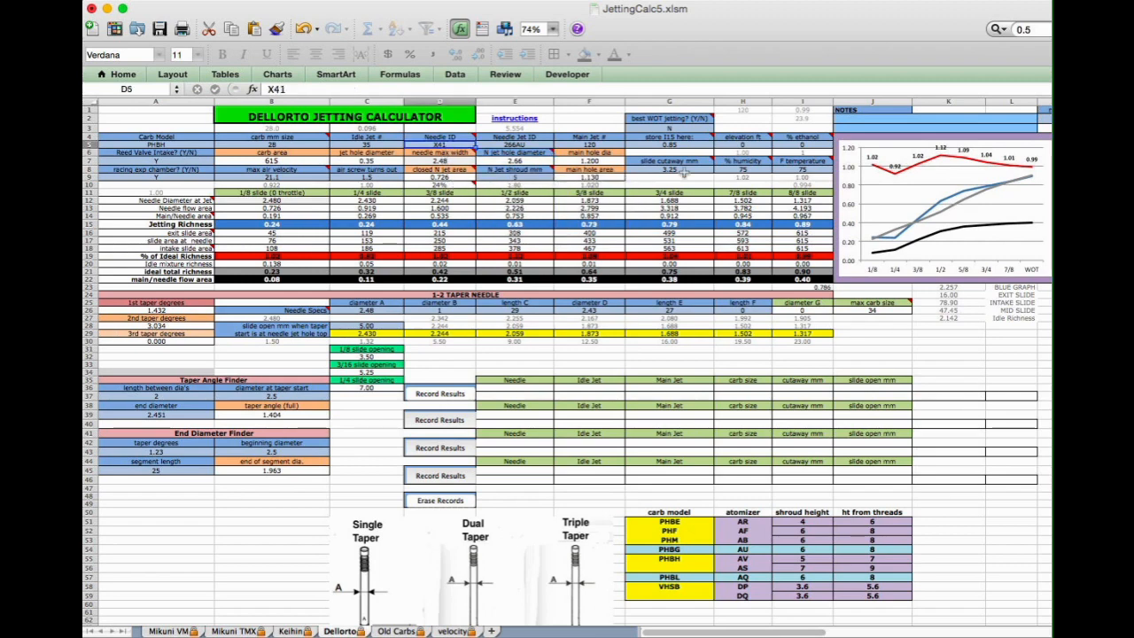
{"action": "type", "text": "X3"}
{"action": "type", "text": "48"}
{"action": "key", "text": "Return"}
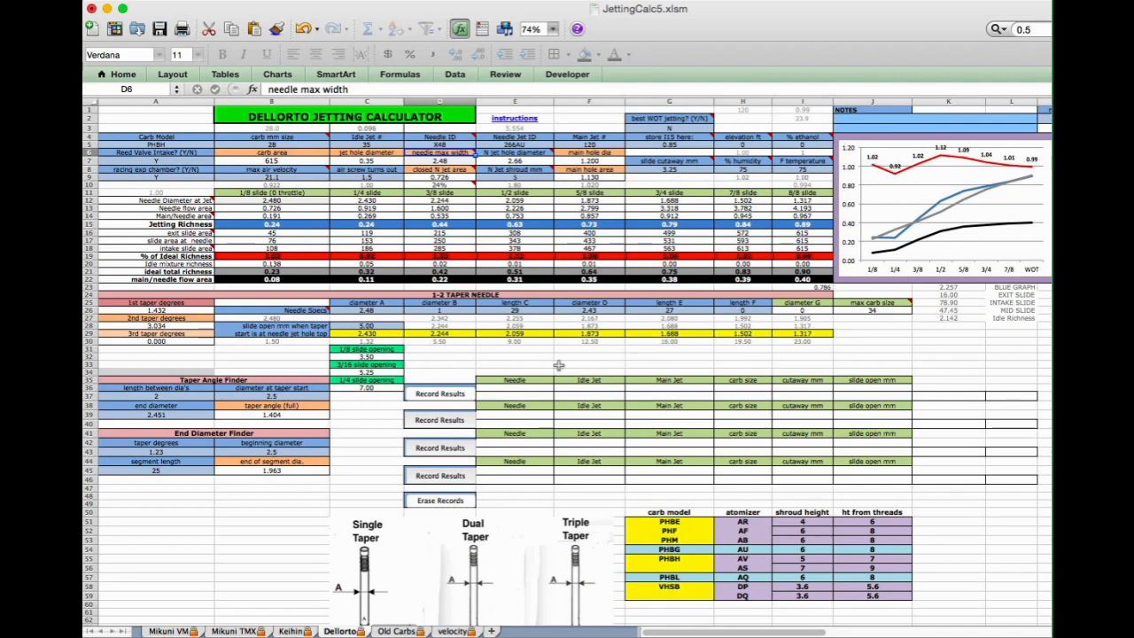
Set the needle specs to 2.47 for diameter A in C26 and 1.8 for diameter B in D26.
{"action": "left_click", "coordinate": [381, 311]}
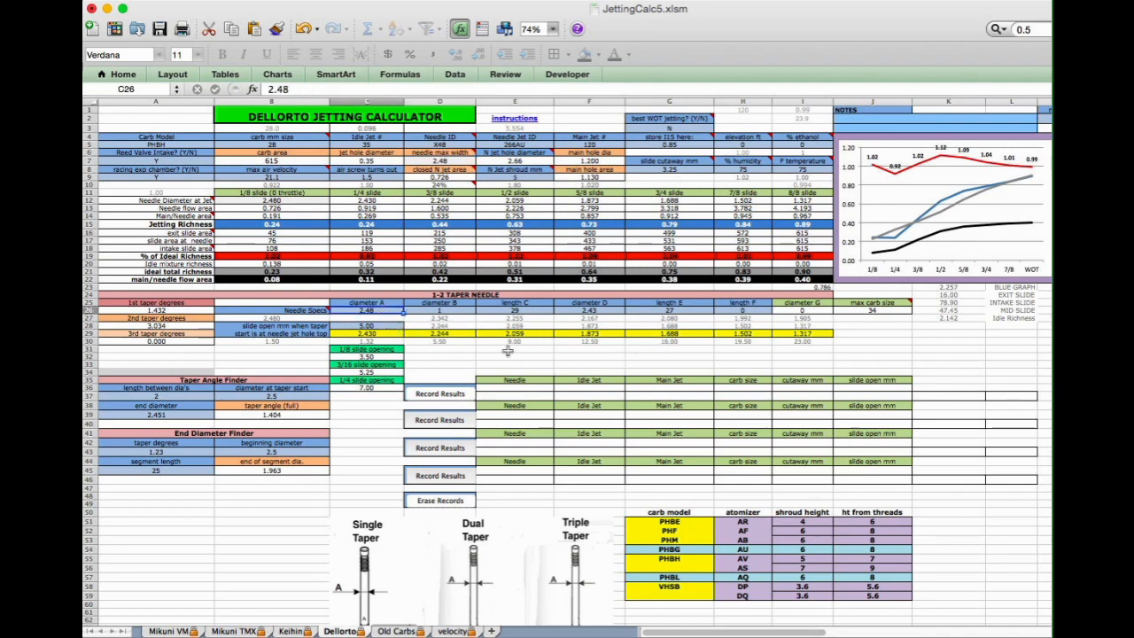
{"action": "type", "text": "2.47"}
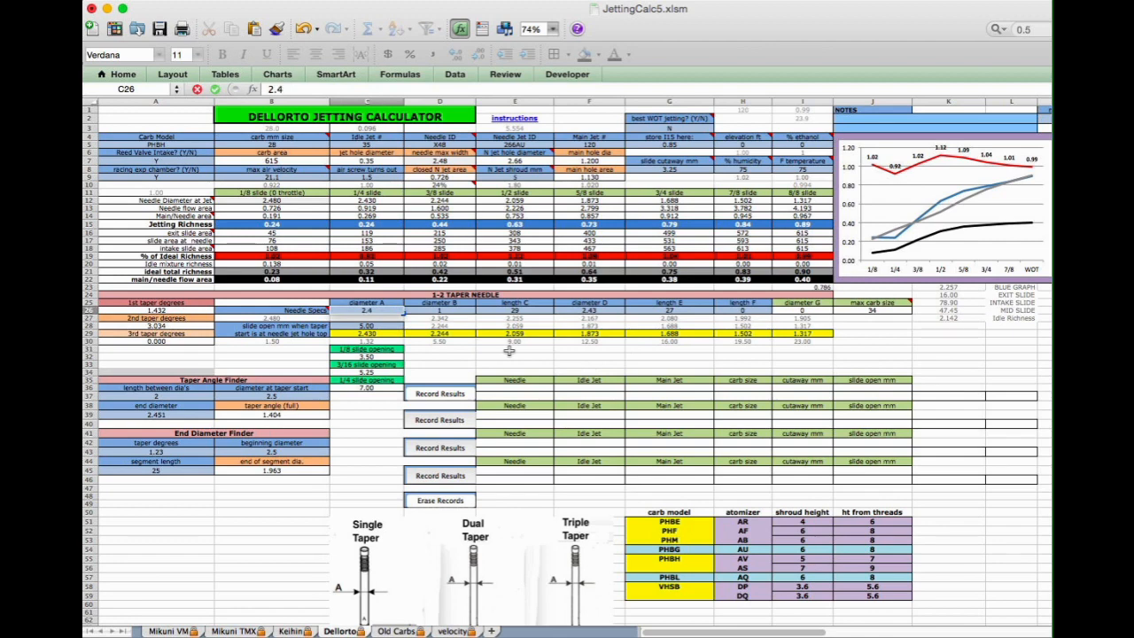
{"action": "key", "text": "Return"}
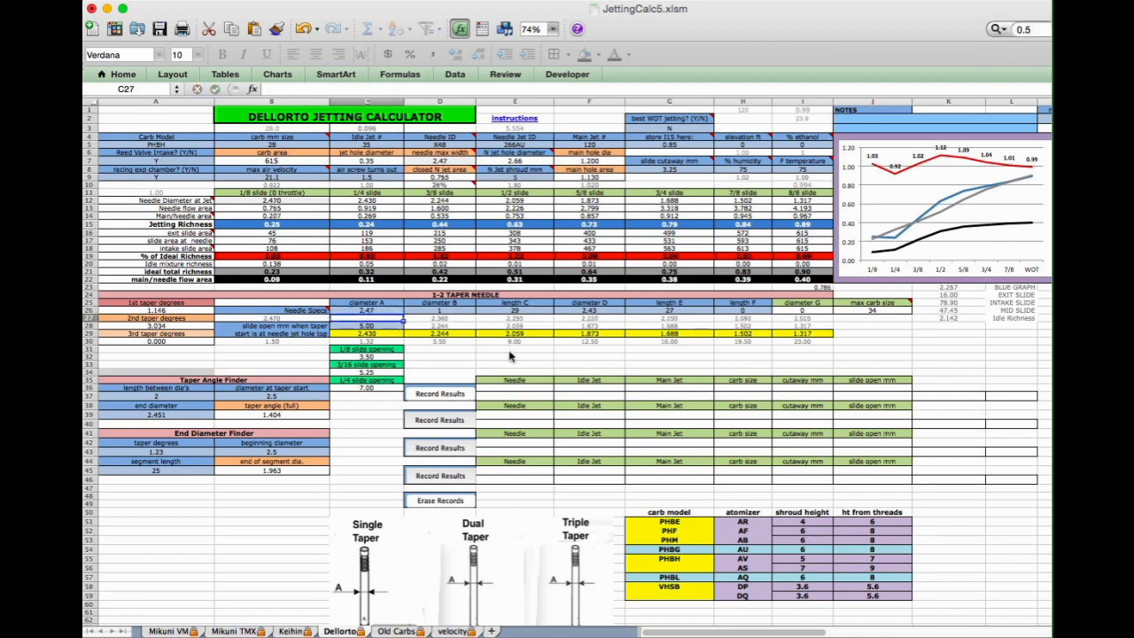
{"action": "left_click", "coordinate": [453, 310]}
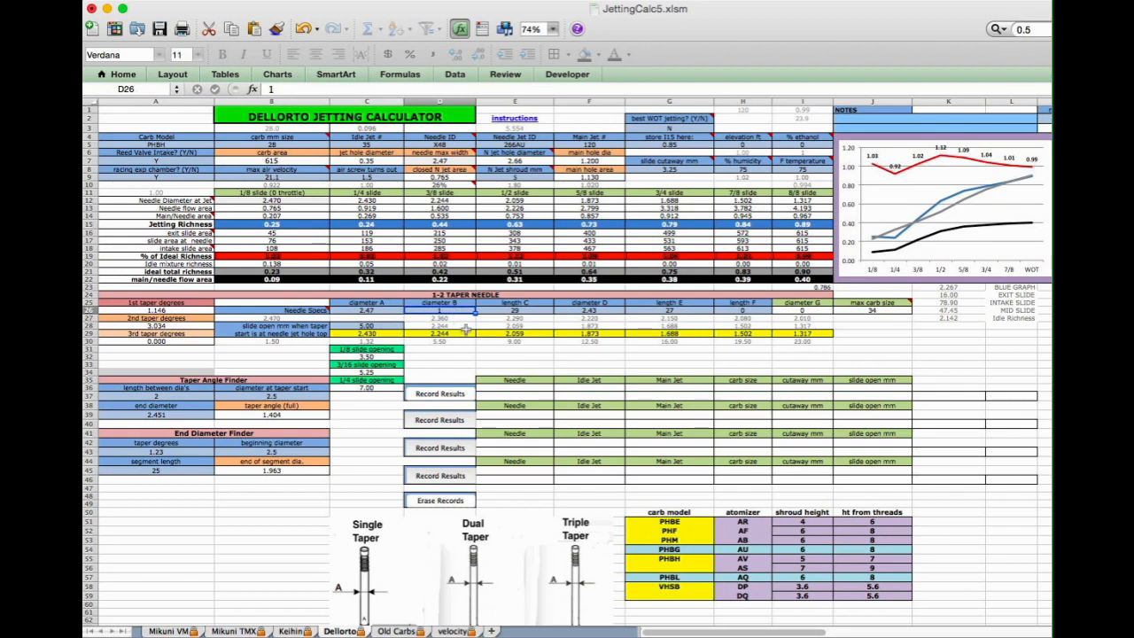
{"action": "type", "text": "1"}
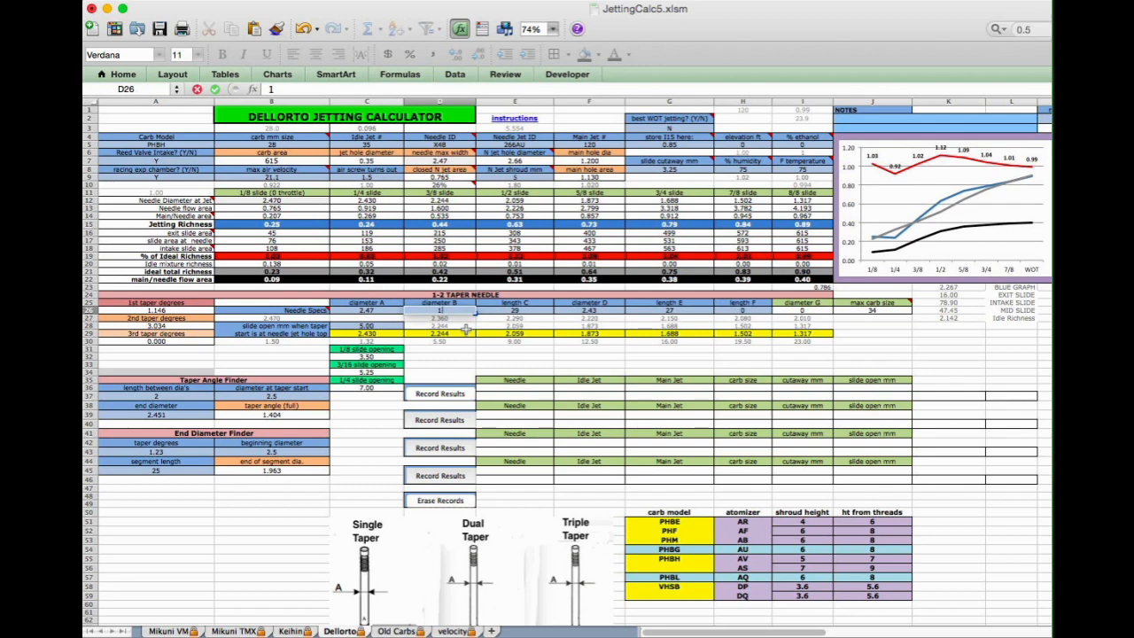
{"action": "type", "text": ".9"}
{"action": "key", "text": "Return"}
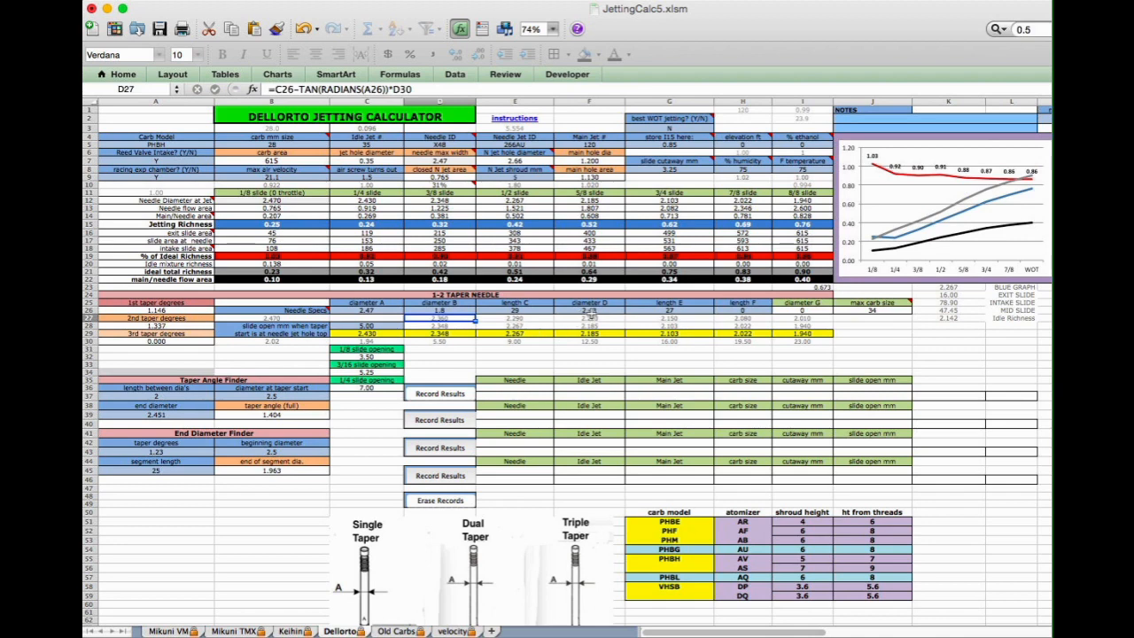
Zero the second-taper needle specs, length E in G26 and diameter D in F26, for a single-taper needle.
{"action": "left_click", "coordinate": [670, 310]}
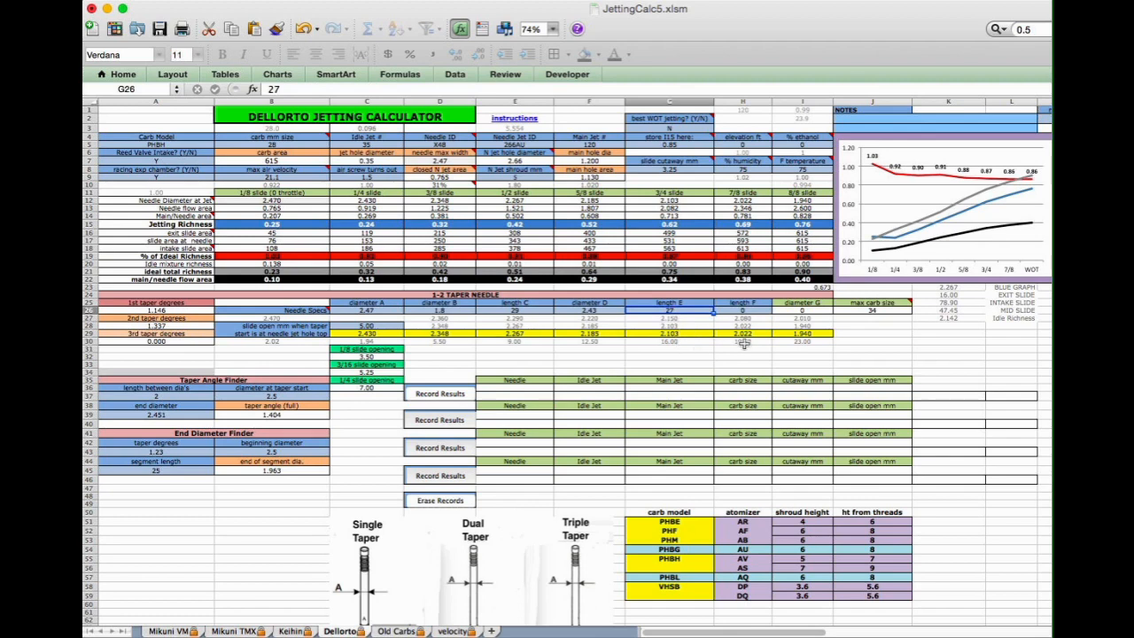
{"action": "key", "text": "BackSpace"}
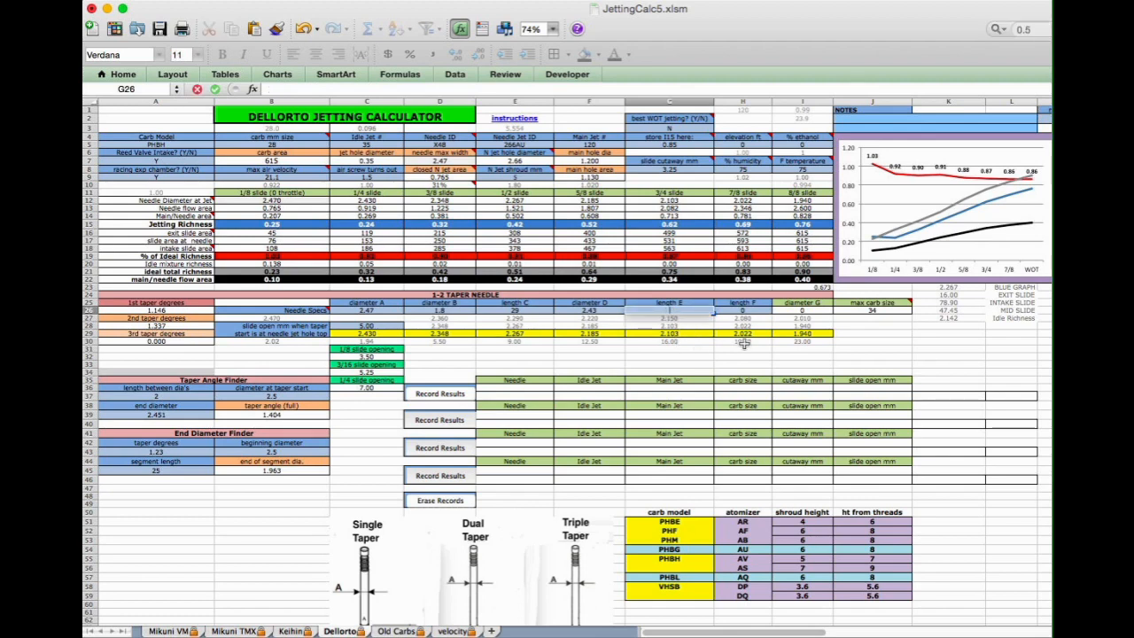
{"action": "key", "text": "Return"}
{"action": "left_click", "coordinate": [599, 312]}
{"action": "key", "text": "BackSpace"}
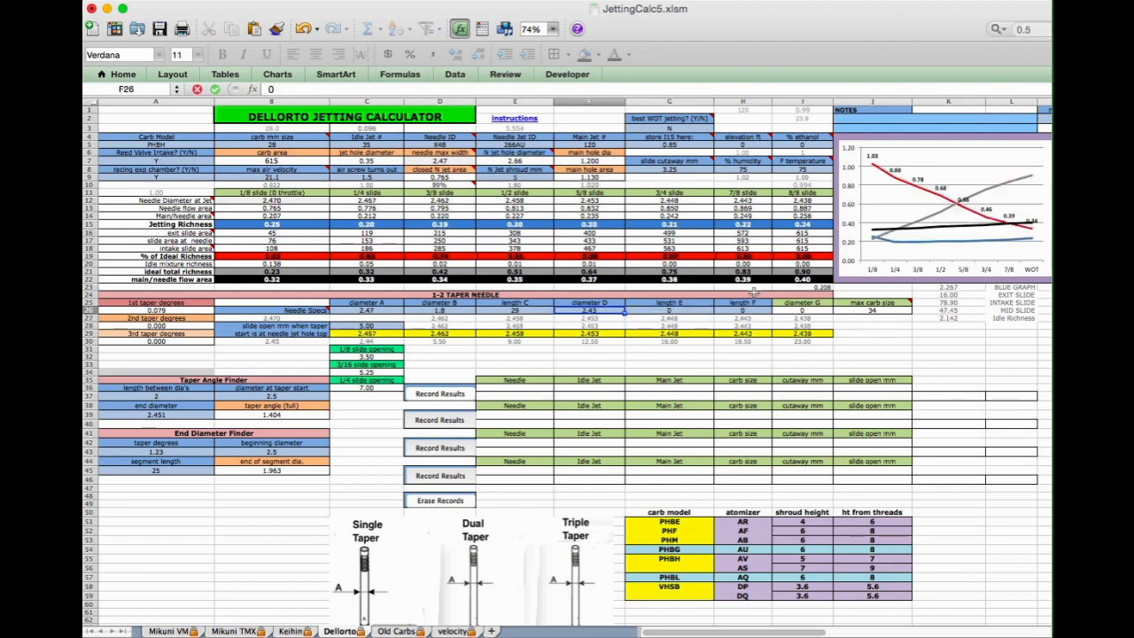
{"action": "key", "text": "Return"}
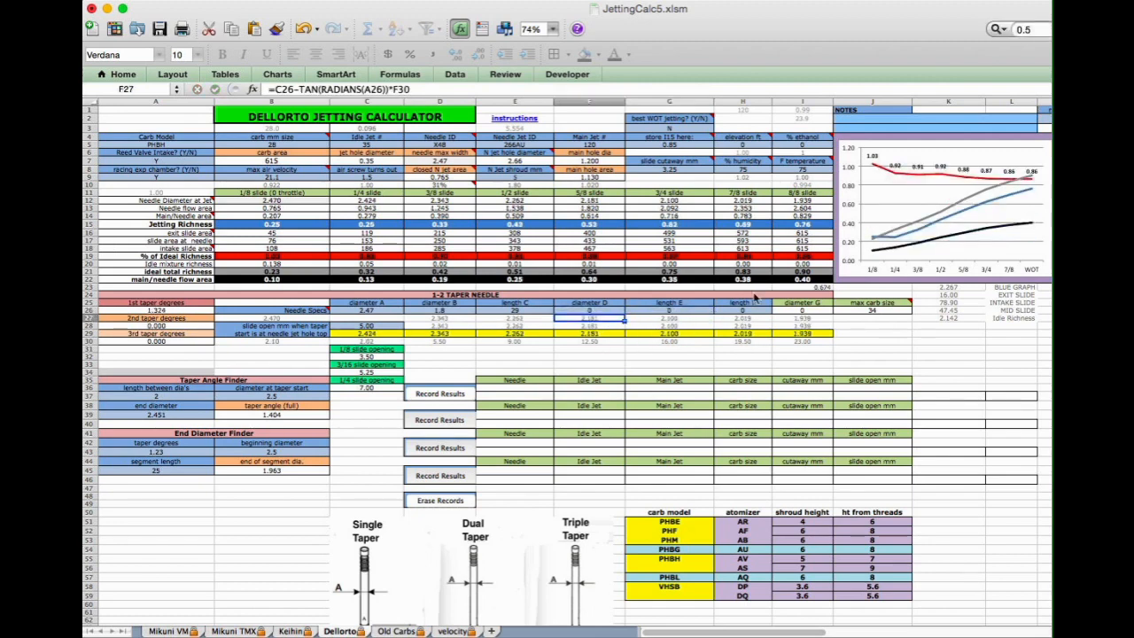
{"action": "left_click", "coordinate": [532, 312]}
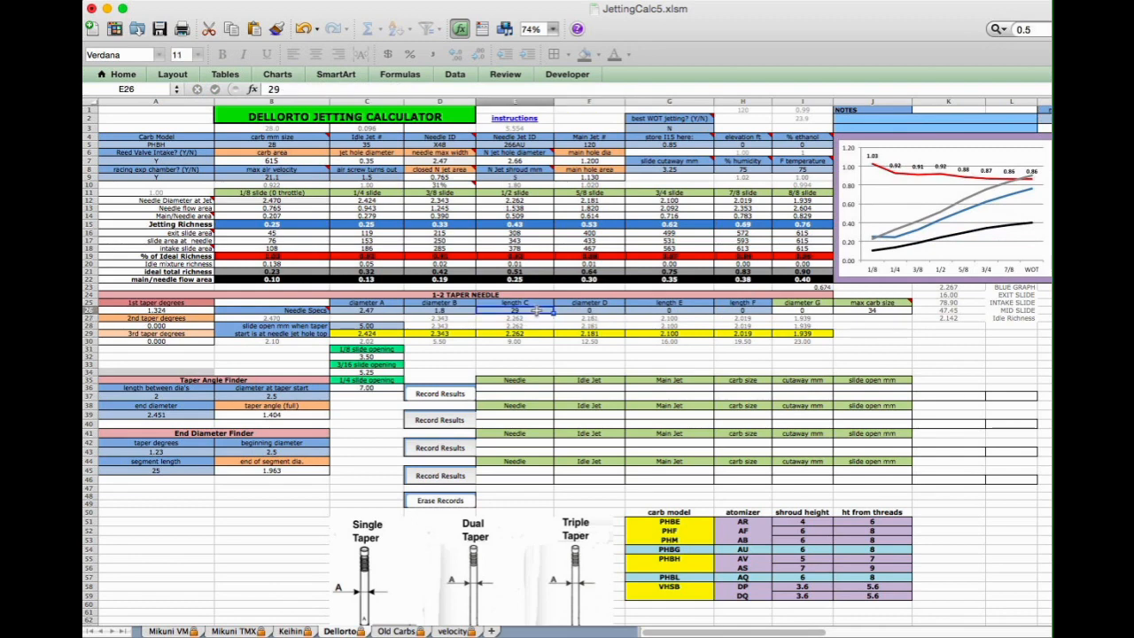
{"action": "left_click", "coordinate": [537, 316]}
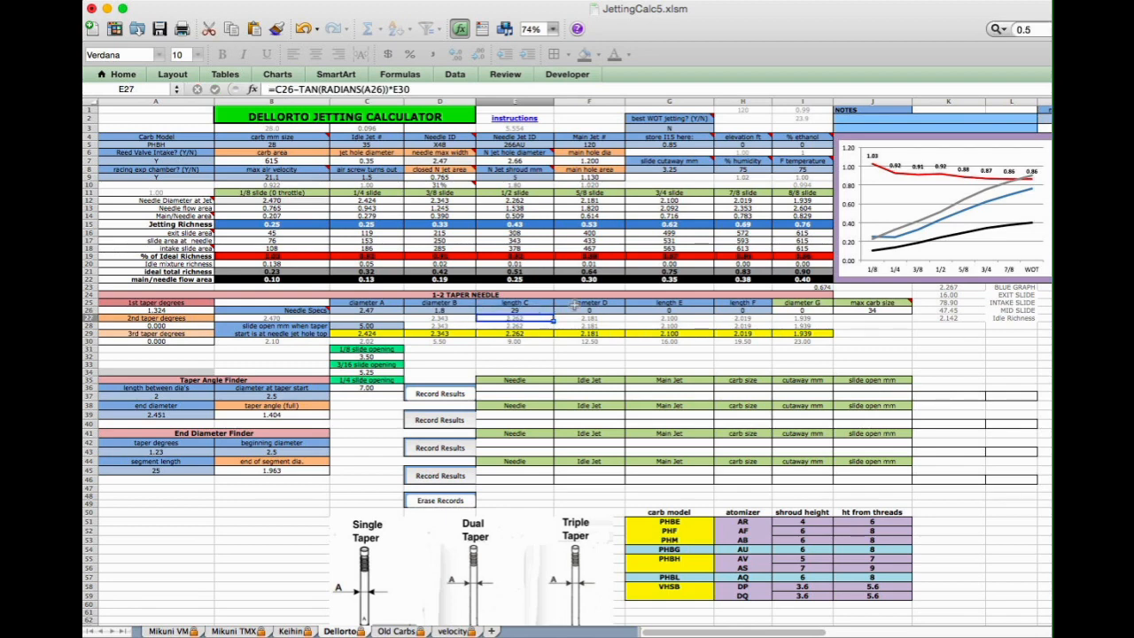
Try main jet numbers 160, 150 and 140 in F5 to compare their effect on the richness curve.
{"action": "mouse_move", "coordinate": [1033, 196]}
{"action": "left_click", "coordinate": [609, 146]}
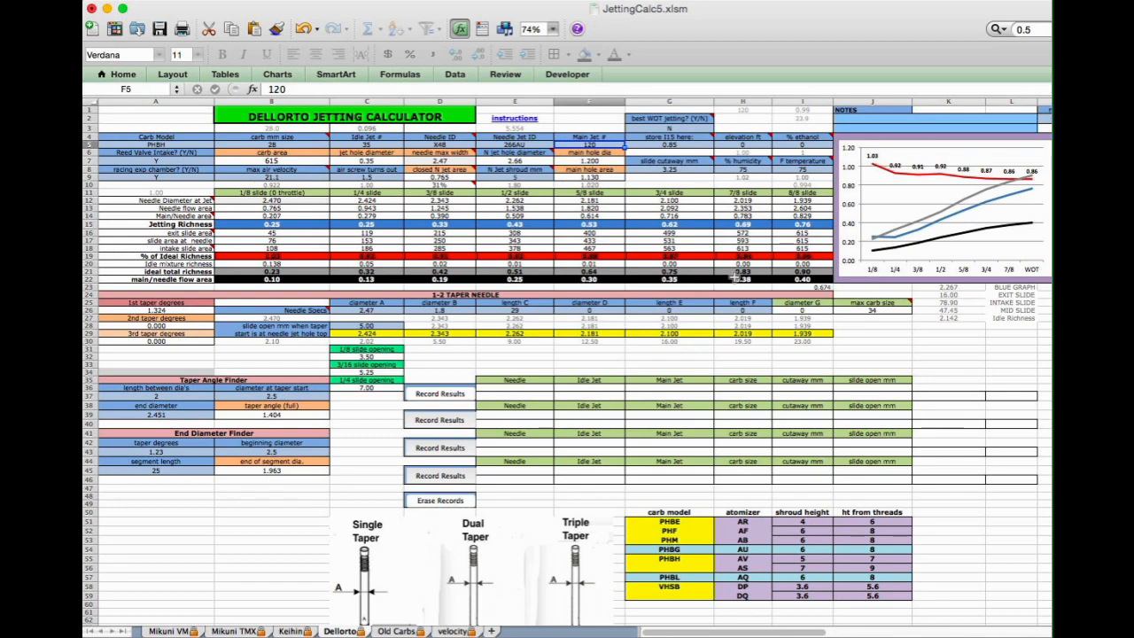
{"action": "type", "text": "160"}
{"action": "key", "text": "Return"}
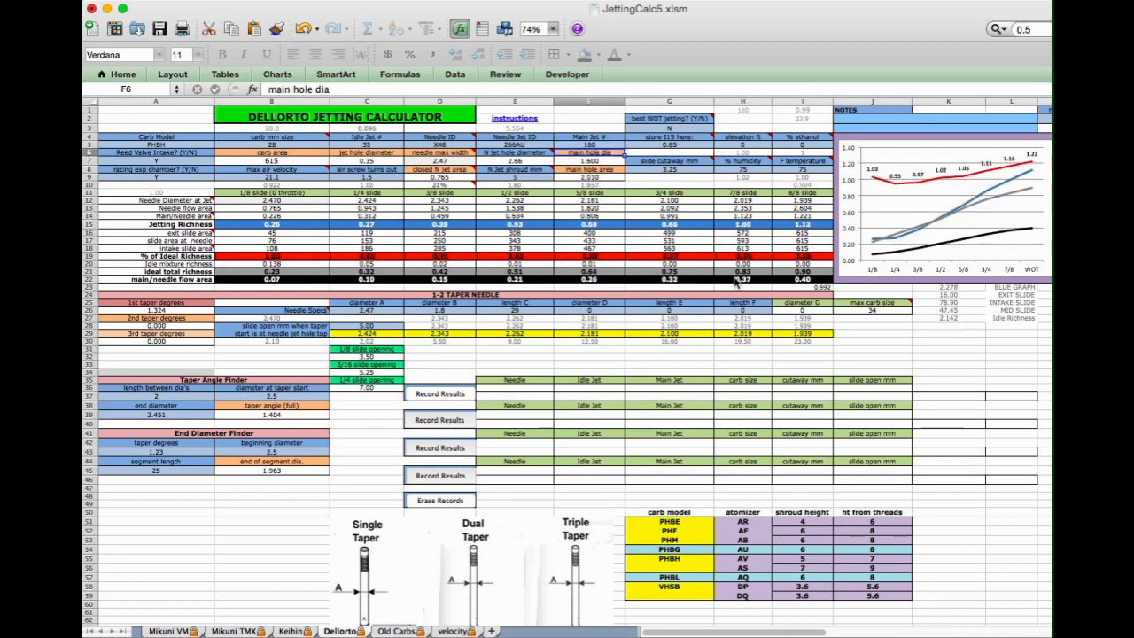
{"action": "key", "text": "Up"}
{"action": "type", "text": "15"}
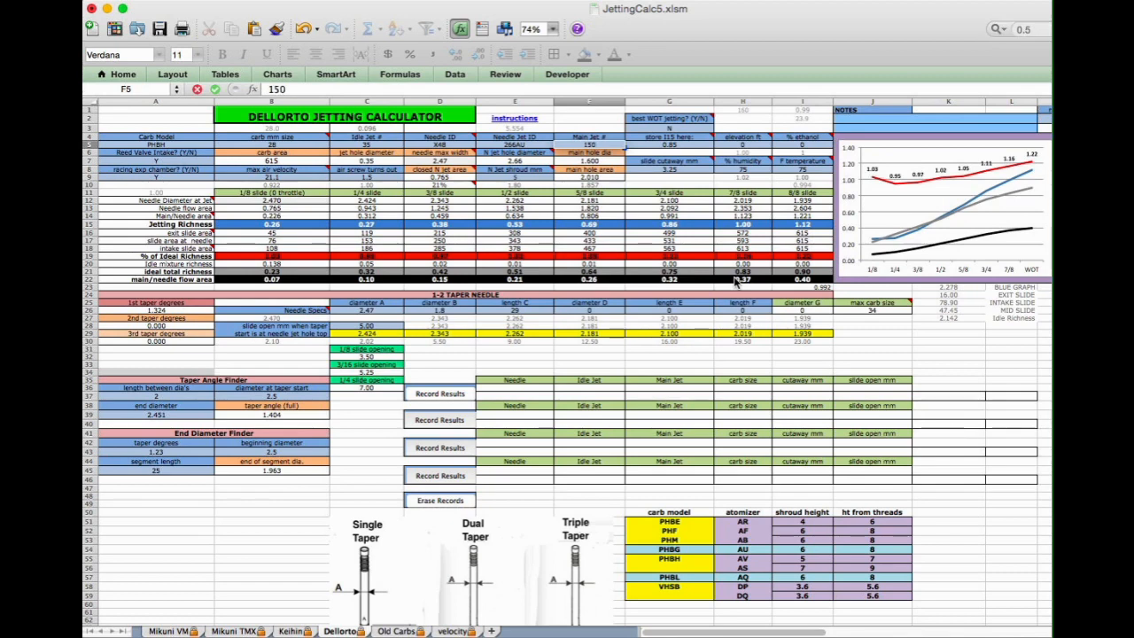
{"action": "key", "text": "Return"}
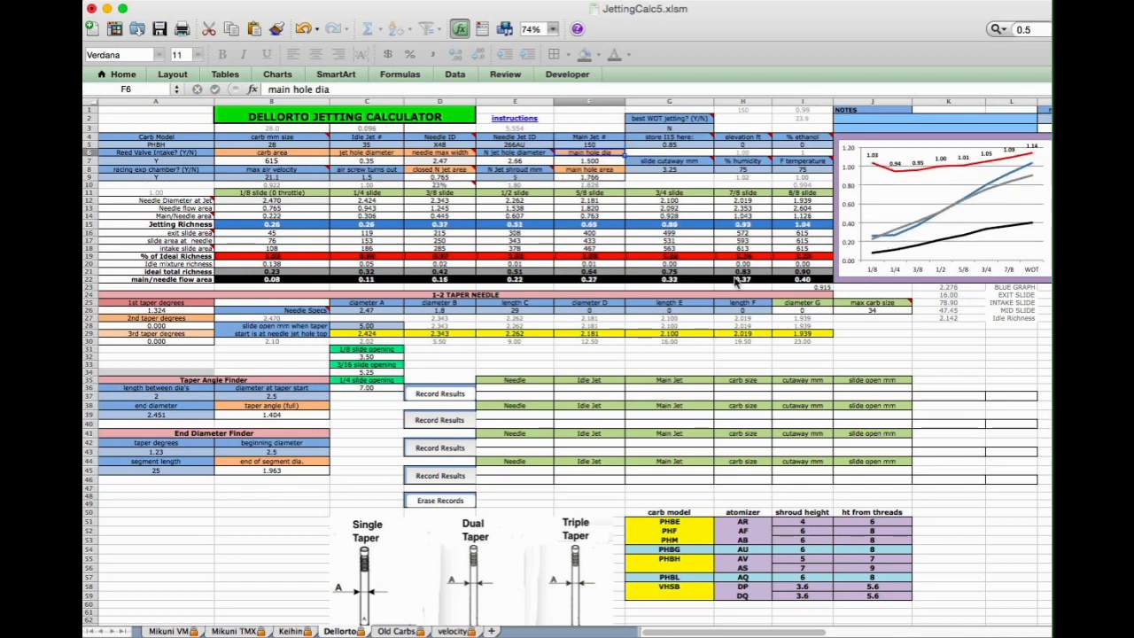
{"action": "key", "text": "Up"}
{"action": "type", "text": "14"}
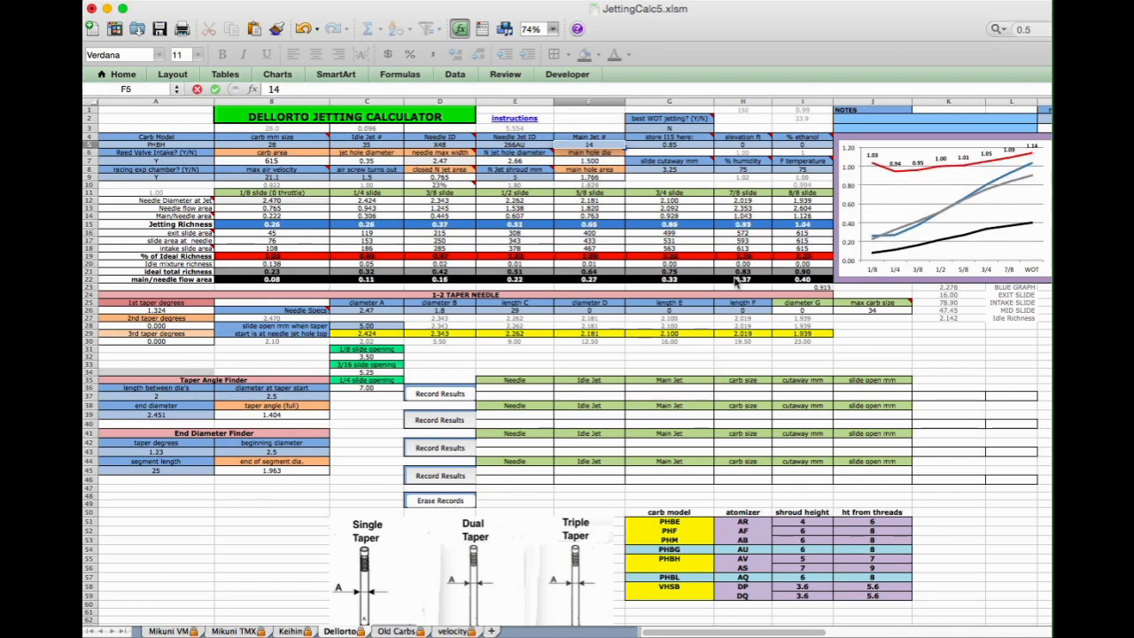
{"action": "type", "text": "0"}
{"action": "key", "text": "Return"}
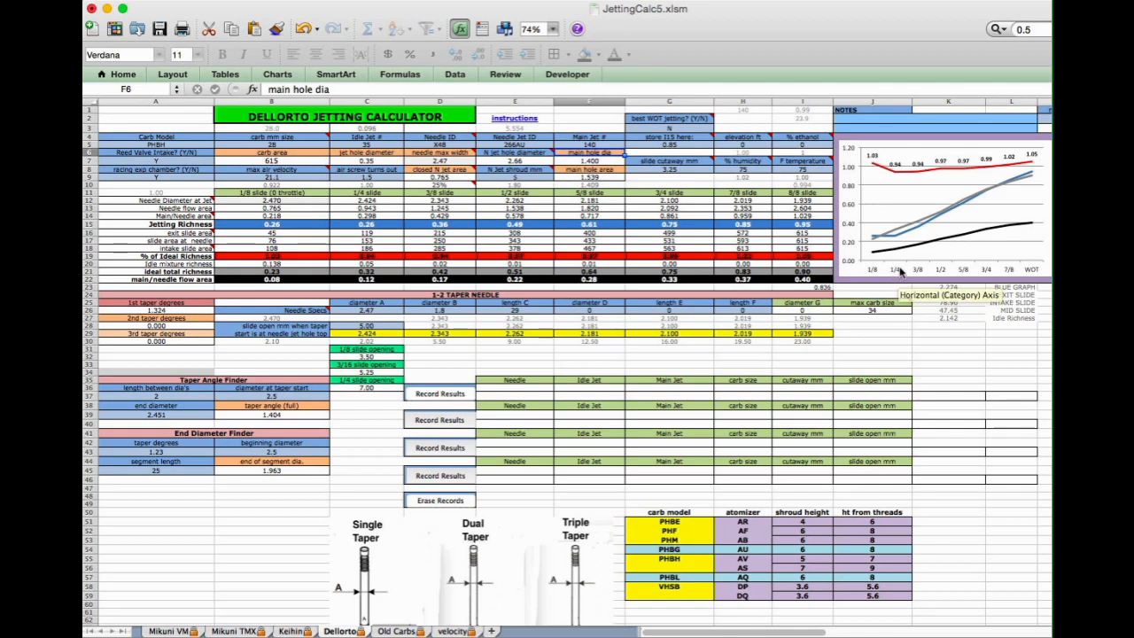
Set the slide opening at taper start in C28 to 3 mm and inspect the points of the % richness curve.
{"action": "mouse_move", "coordinate": [903, 254]}
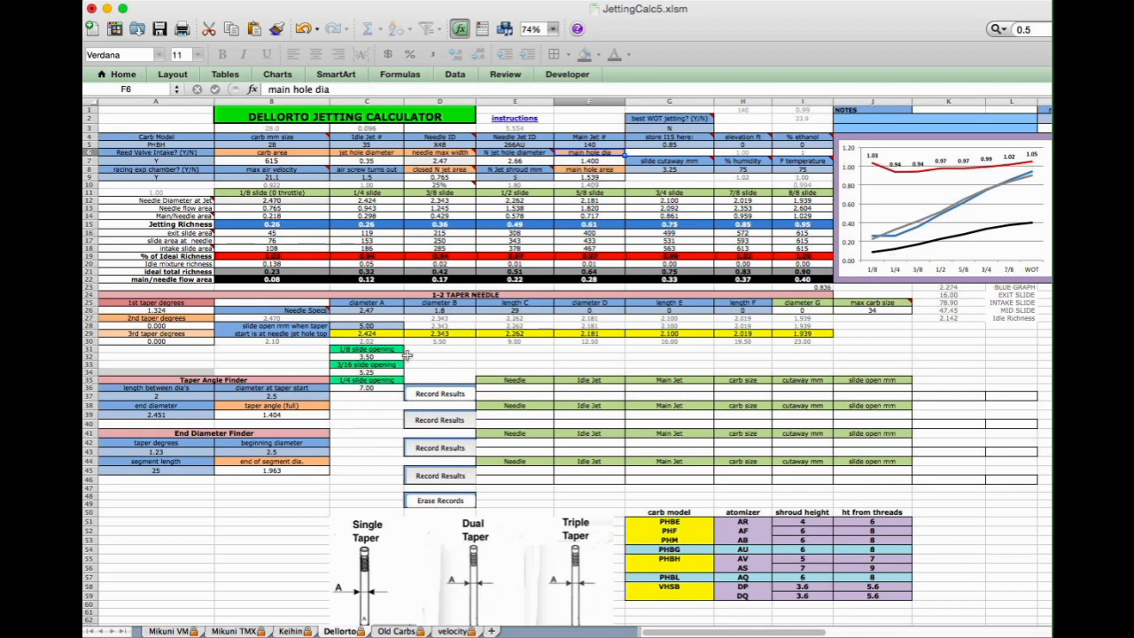
{"action": "left_click", "coordinate": [382, 327]}
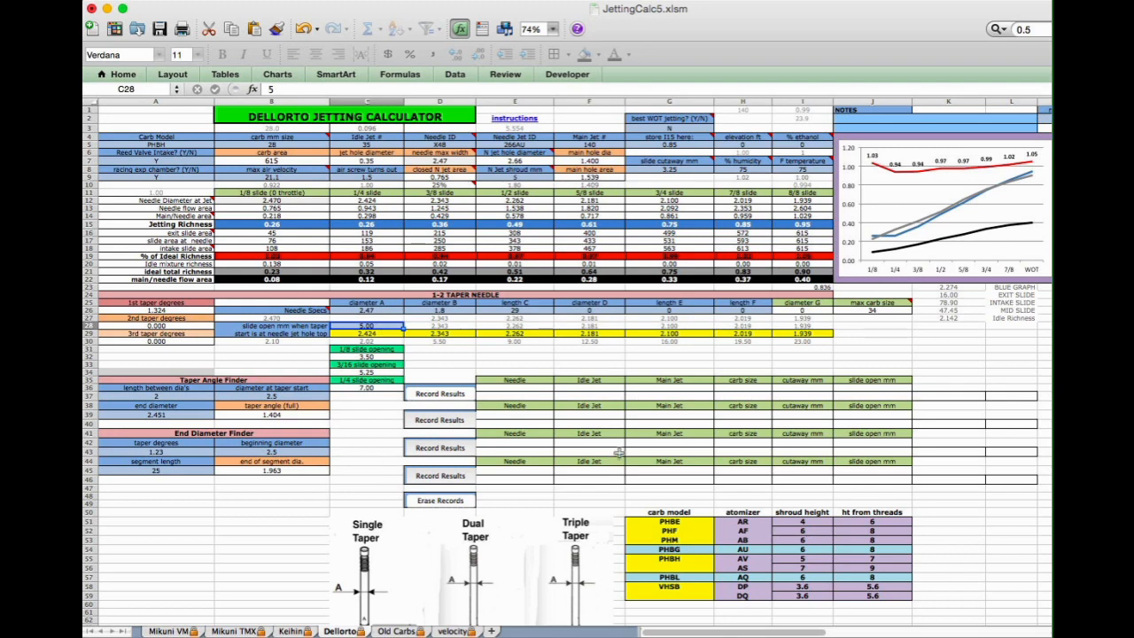
{"action": "type", "text": "3"}
{"action": "key", "text": "Return"}
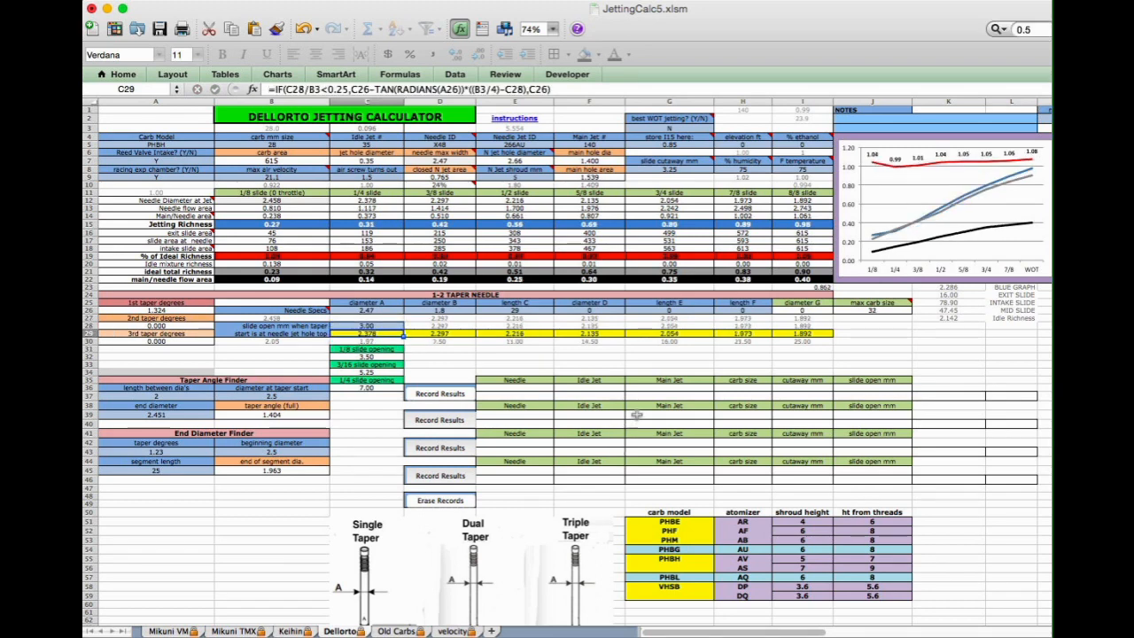
{"action": "mouse_move", "coordinate": [928, 168]}
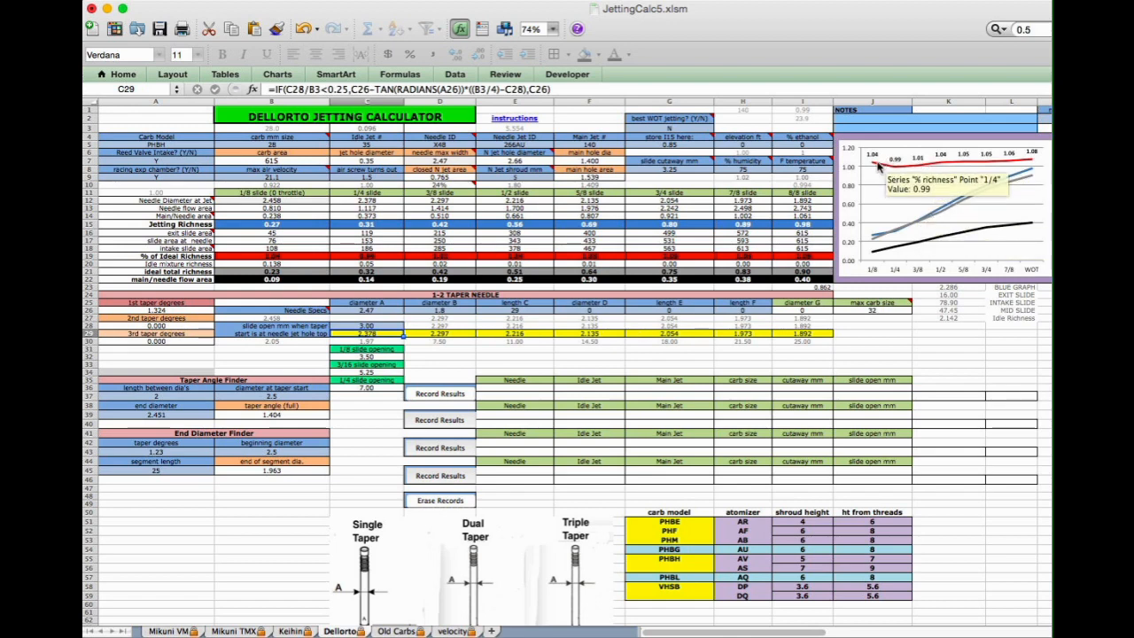
{"action": "mouse_move", "coordinate": [892, 170]}
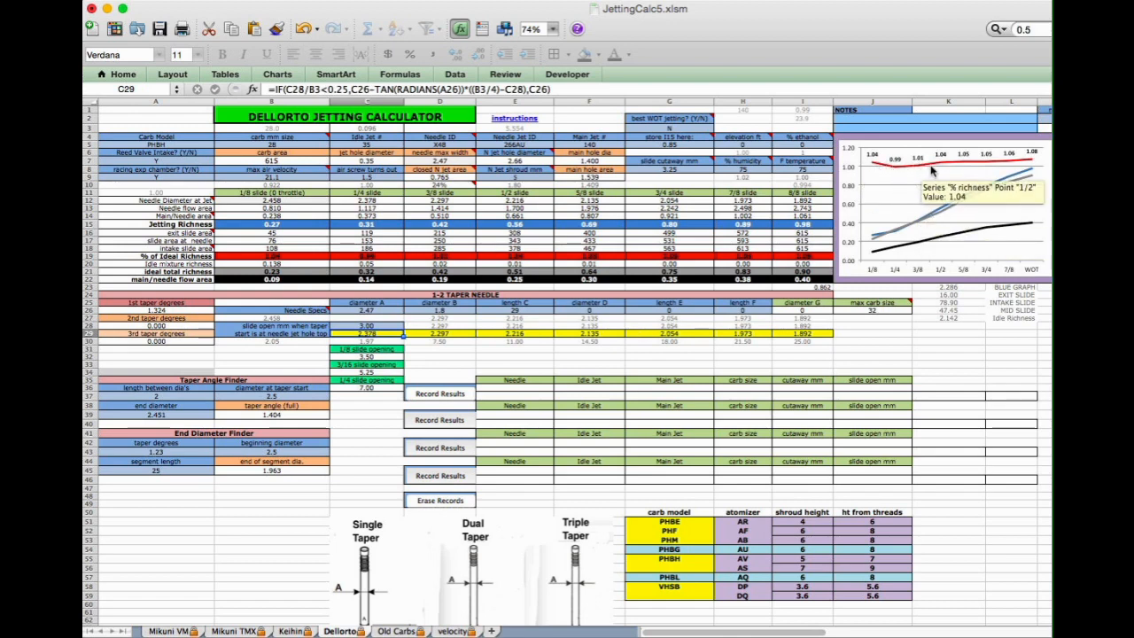
{"action": "mouse_move", "coordinate": [1007, 170]}
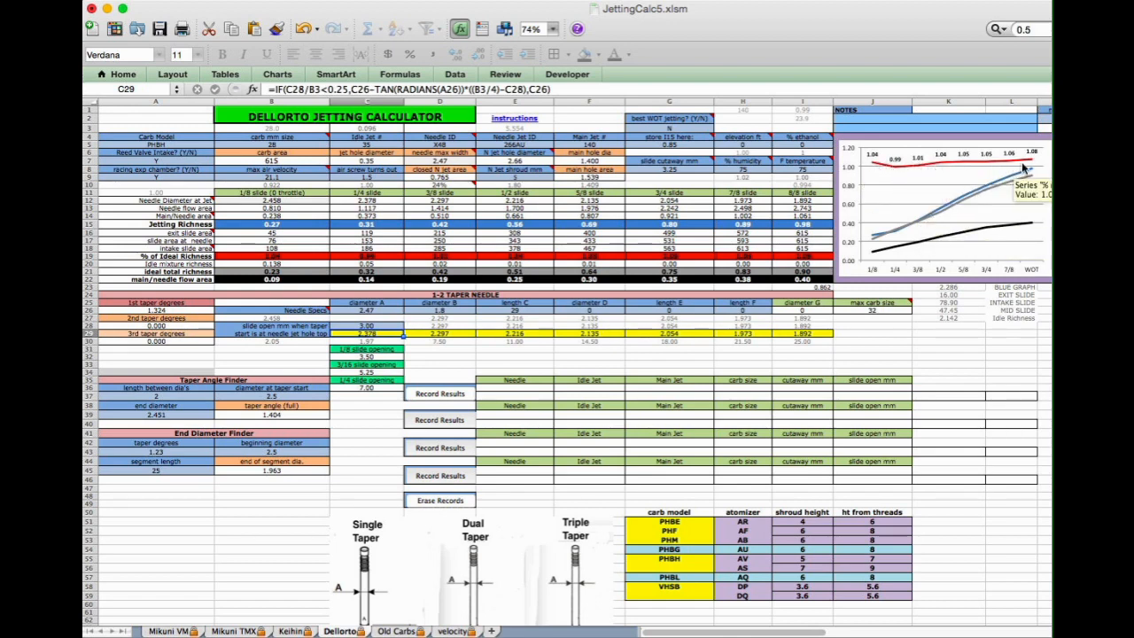
Set the main jet number in F5 to 130 and check the % richness curve.
{"action": "left_click", "coordinate": [619, 146]}
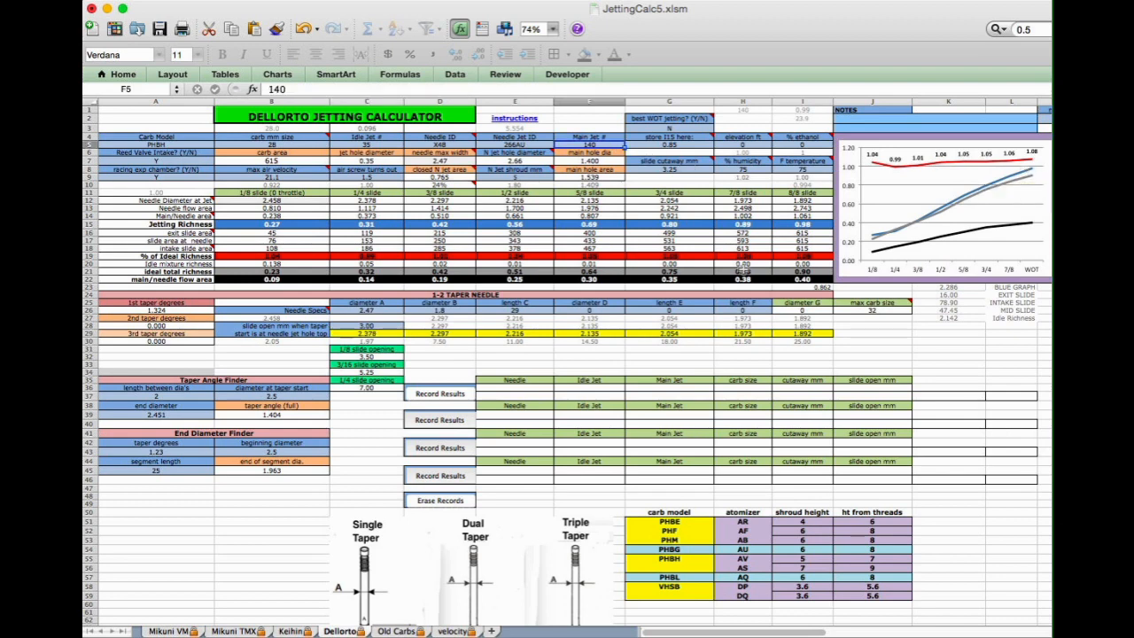
{"action": "type", "text": "130"}
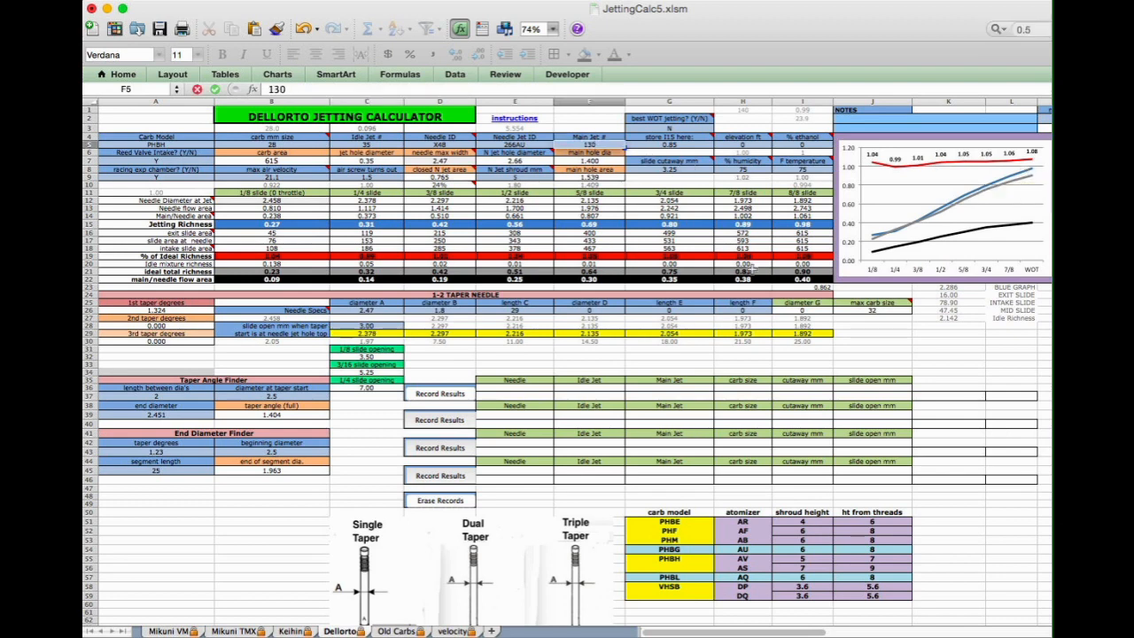
{"action": "key", "text": "Return"}
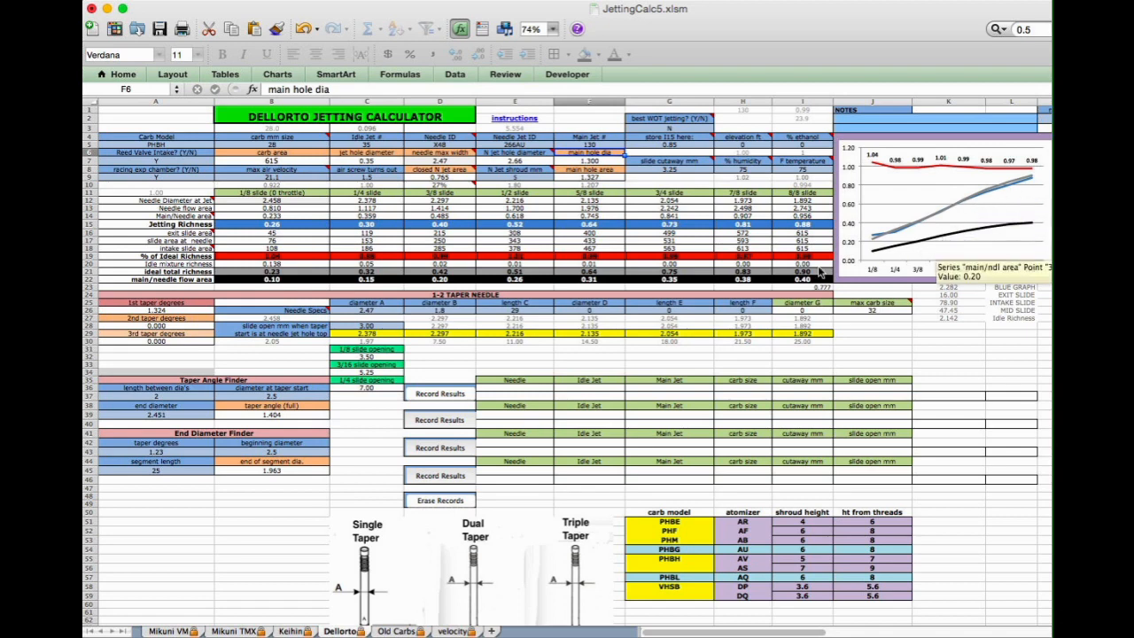
Open the Old Carbs calculator sheet and examine its input cells and richness graph.
{"action": "left_click", "coordinate": [396, 631]}
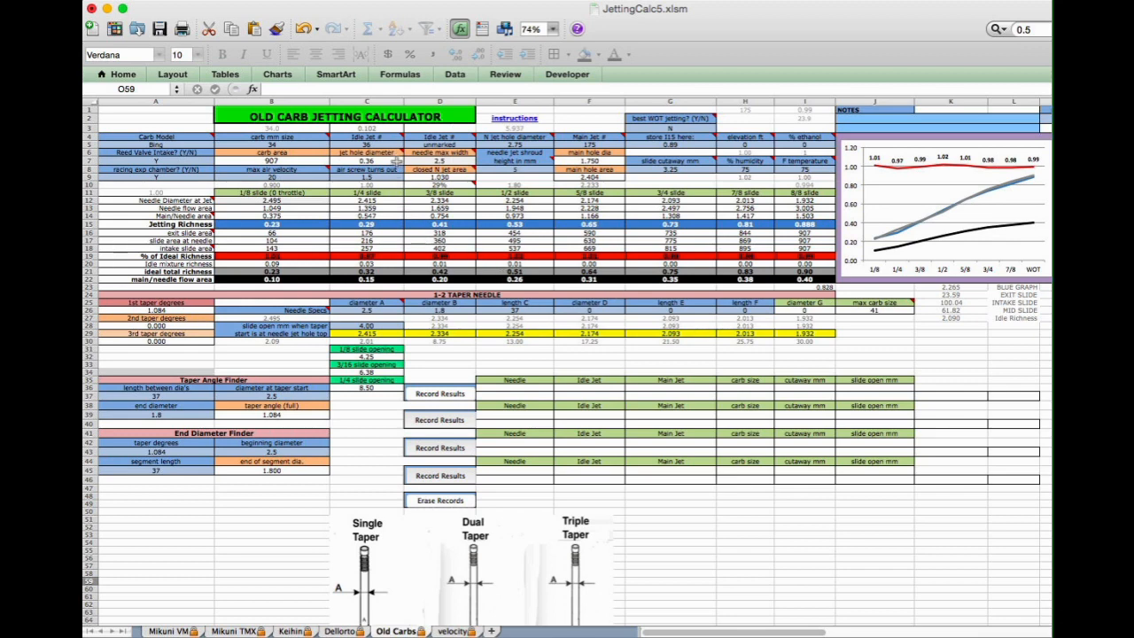
{"action": "mouse_move", "coordinate": [886, 242]}
Switch to Safari and review the Dellorto jetting page's calculator instructions, standard carb equipment list and needle dimension tables.
{"action": "left_click", "coordinate": [329, 622]}
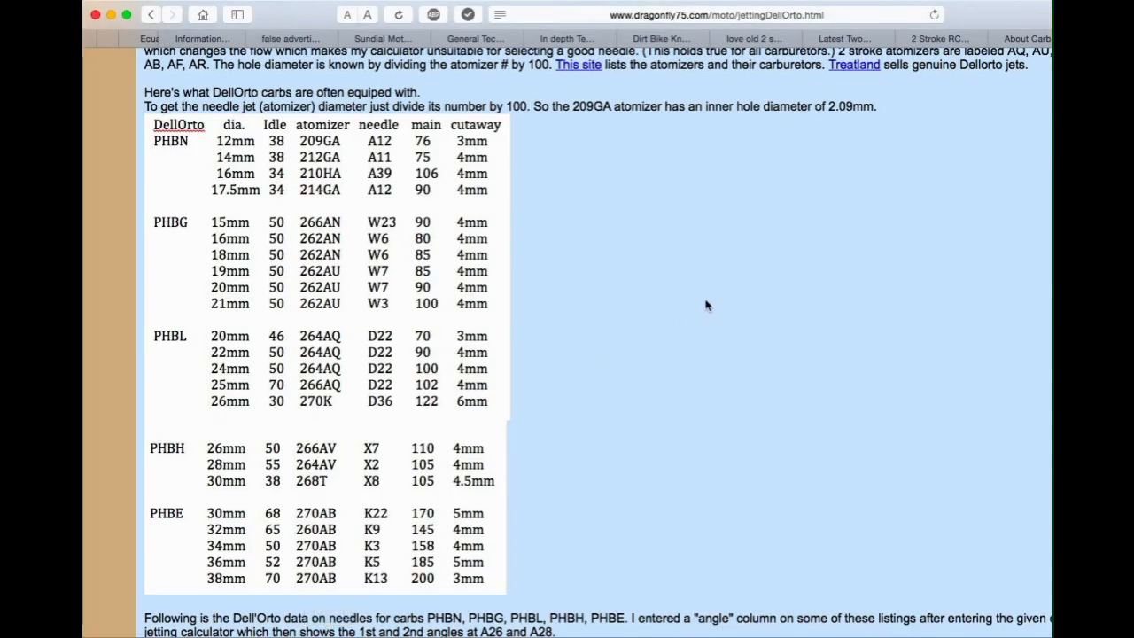
{"action": "scroll", "coordinate": [706, 305], "scroll_direction": "up", "scroll_amount": 10}
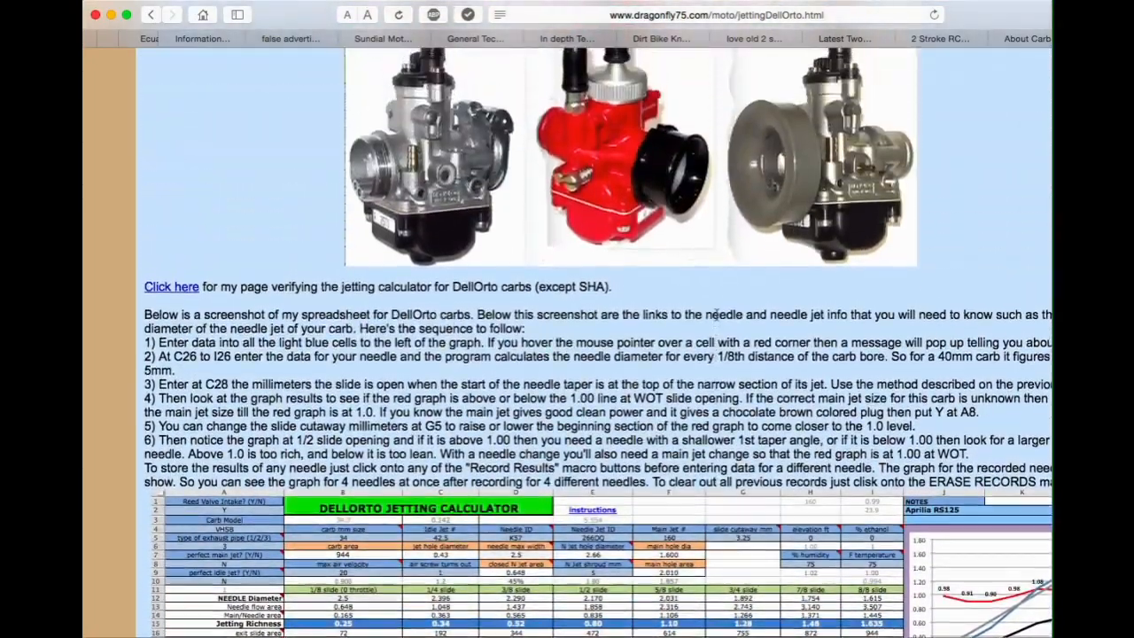
{"action": "scroll", "coordinate": [715, 316], "scroll_direction": "down", "scroll_amount": 20}
{"action": "scroll", "coordinate": [719, 319], "scroll_direction": "up", "scroll_amount": 2}
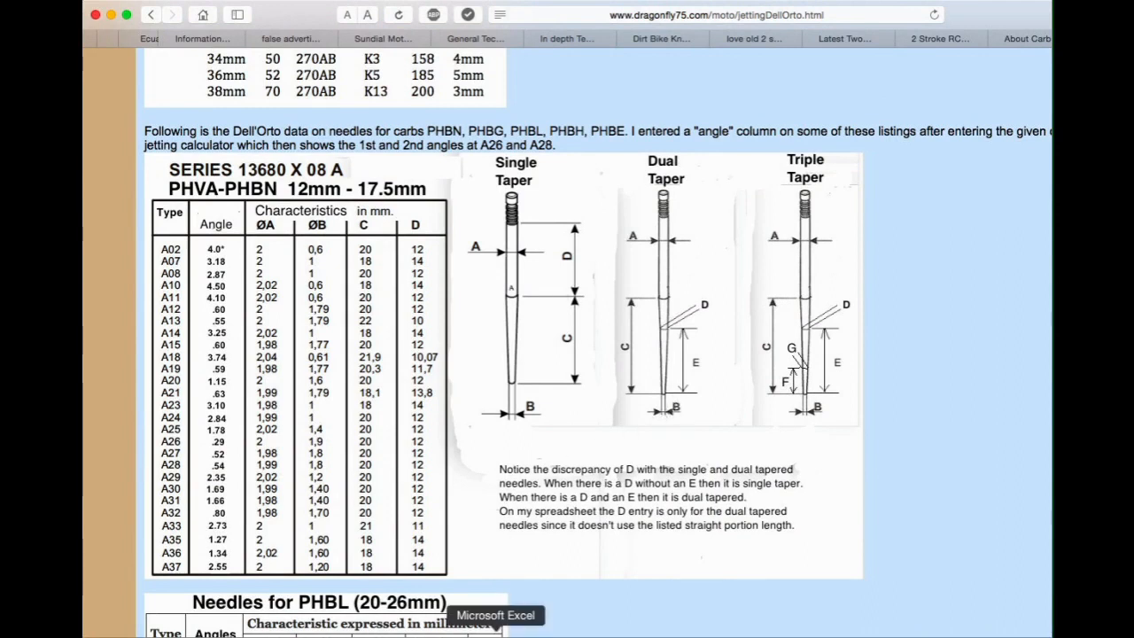
Return to the Excel workbook and examine the Carb Air Velocity Calculator on the velocity sheet, including the ideal carb diameter.
{"action": "left_click", "coordinate": [496, 633]}
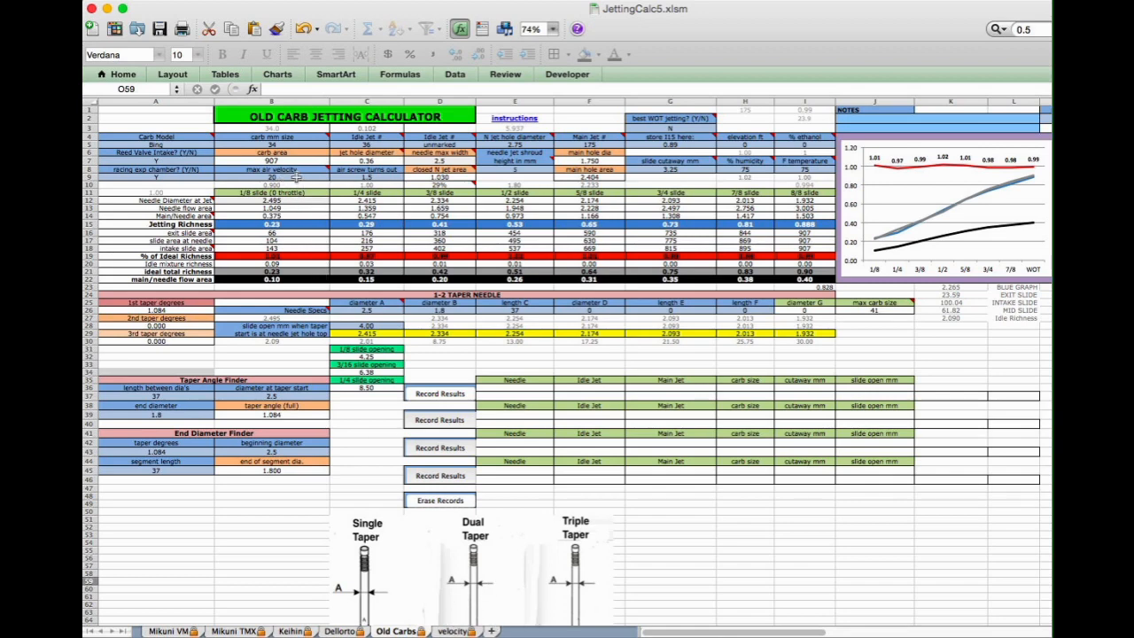
{"action": "left_click", "coordinate": [453, 631]}
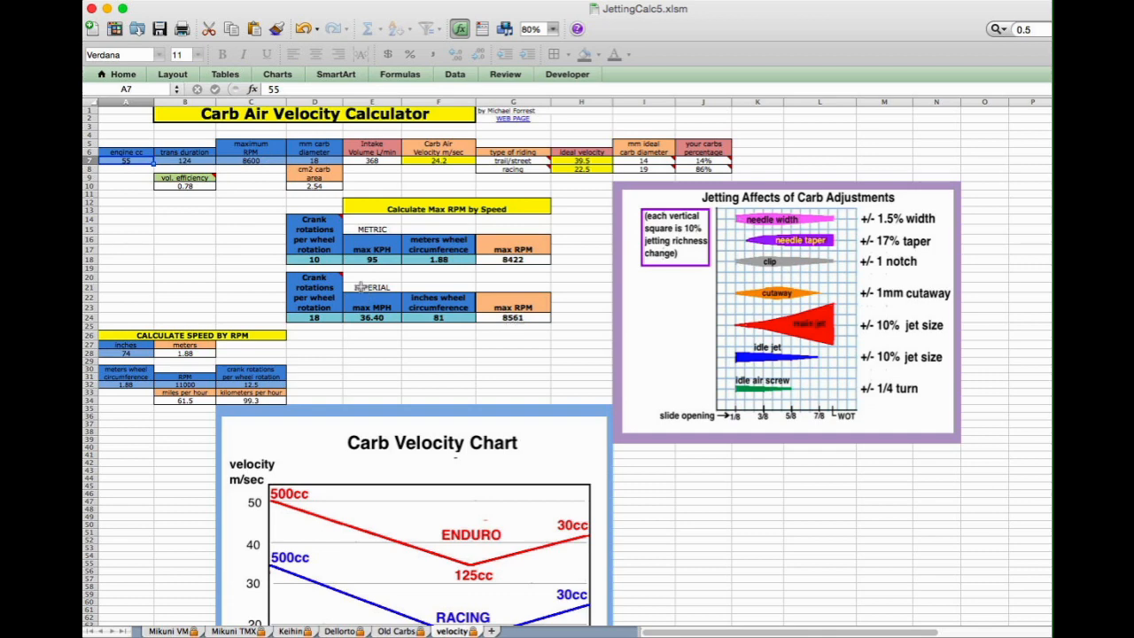
{"action": "mouse_move", "coordinate": [331, 271]}
{"action": "mouse_move", "coordinate": [649, 161]}
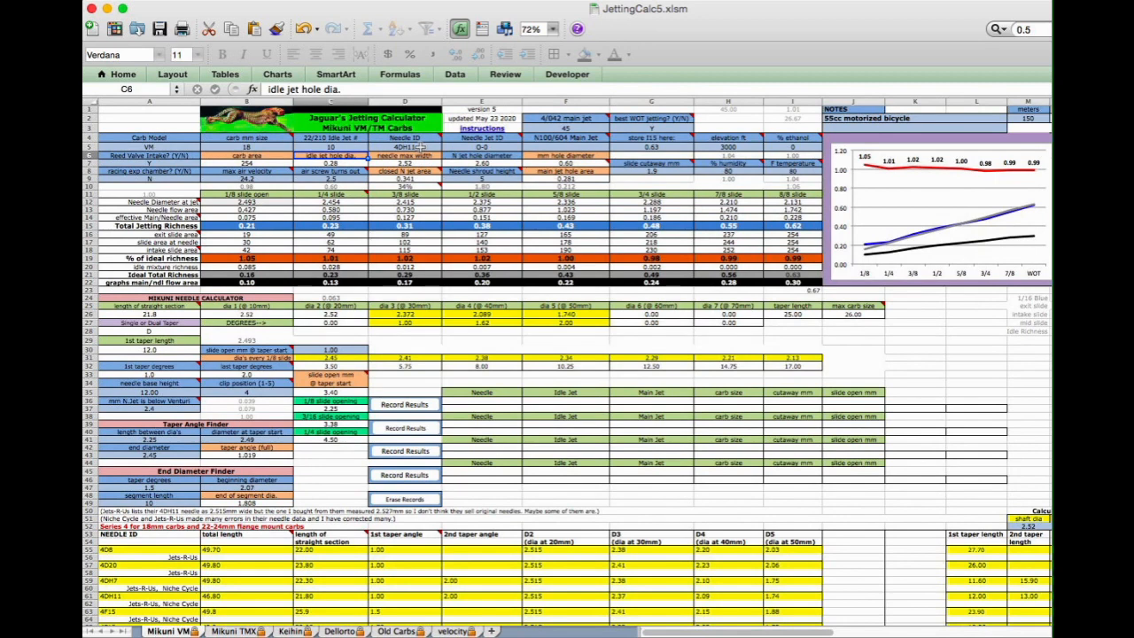
Record the Mikuni VM sheet's jetting results for needle 4DH11 in the first record slot.
{"action": "left_click", "coordinate": [405, 405]}
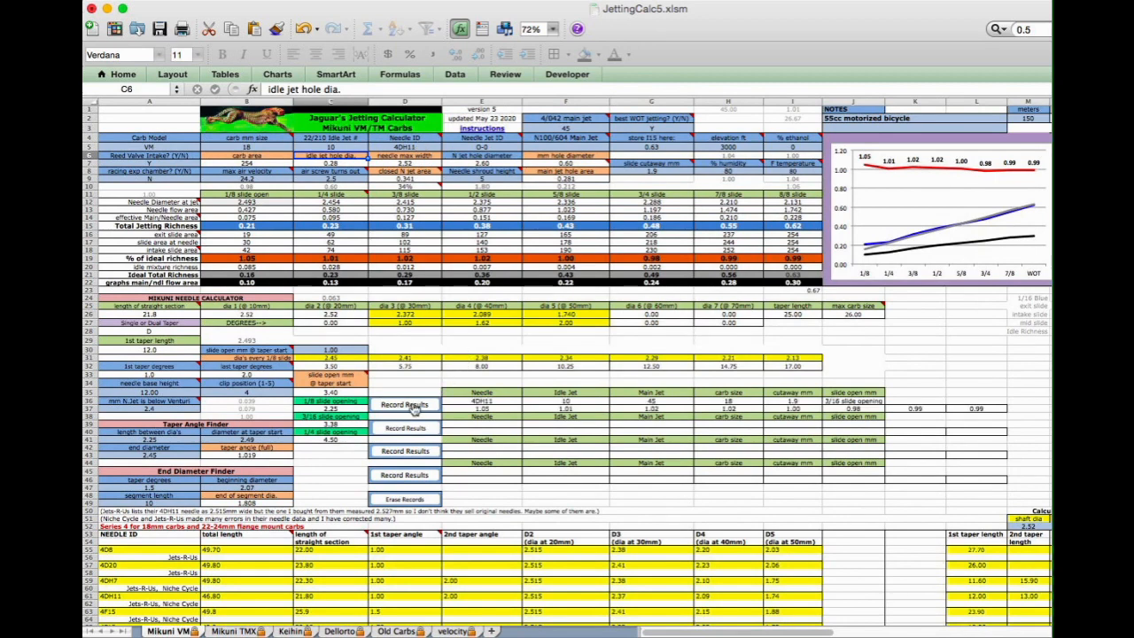